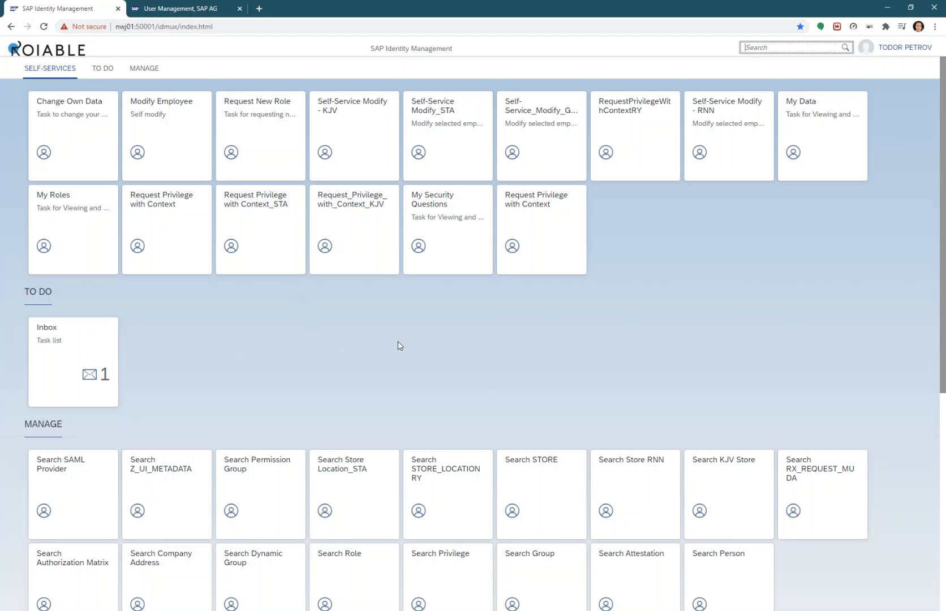
Search roles for *EMPLOYEE* and select ROLE:EMPLOYEE from the results
scroll(398, 343, down, 1)
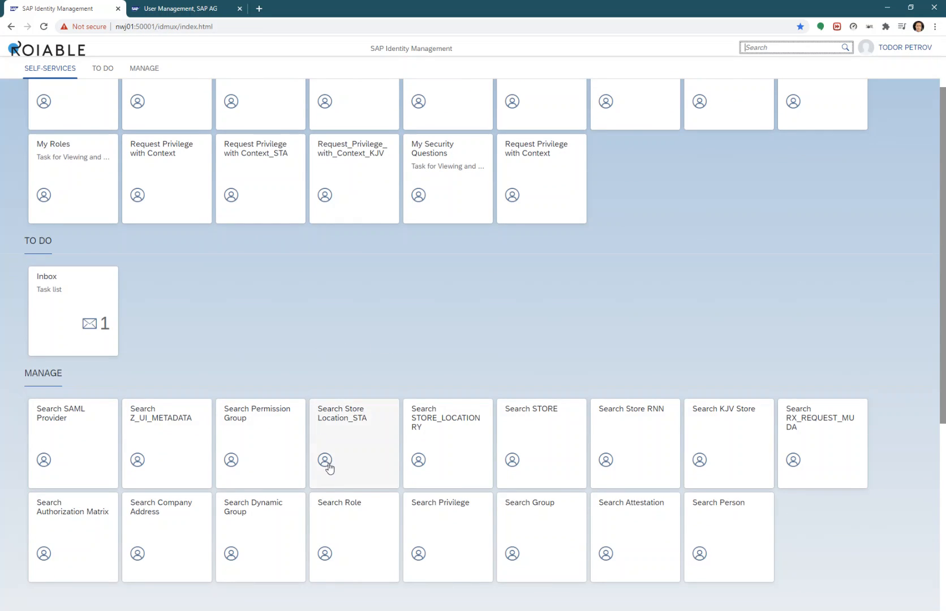
click(355, 516)
click(486, 201)
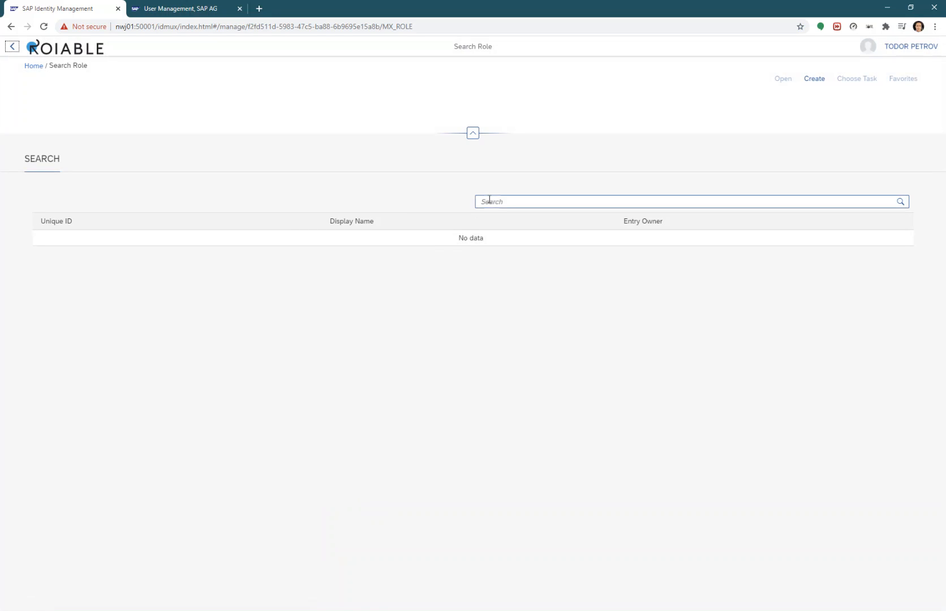
text(*)
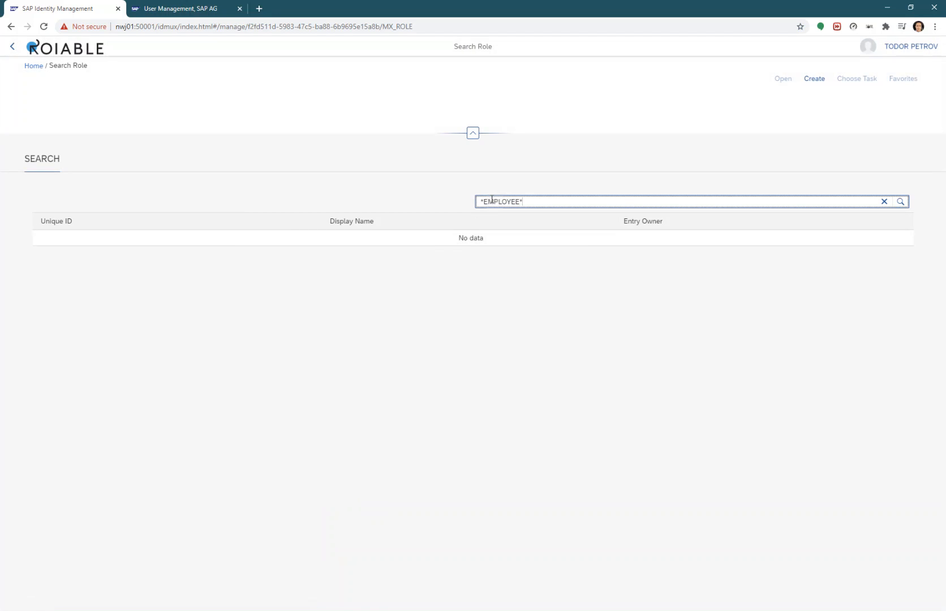
key(Return)
click(118, 257)
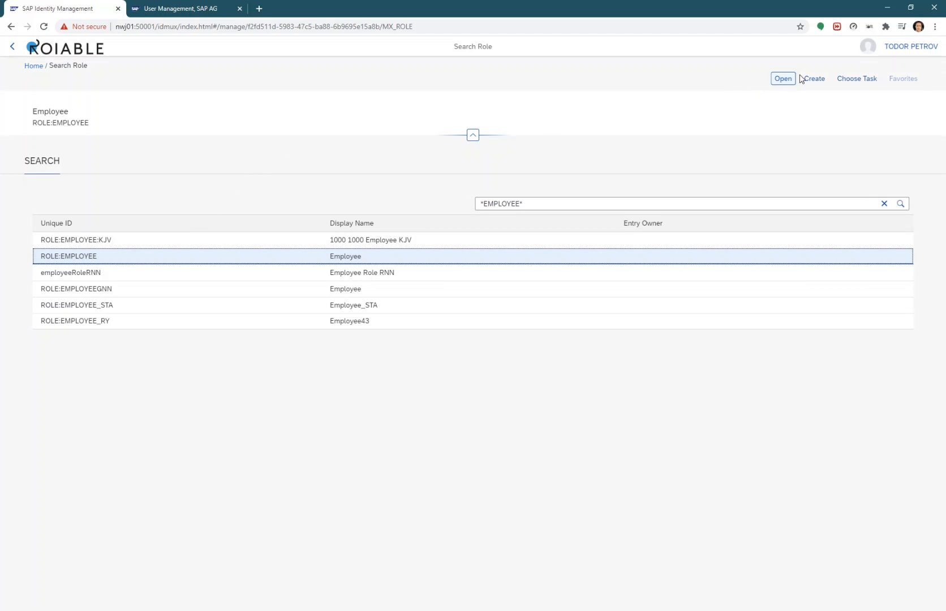
Start the Modify Role Details task for ROLE:EMPLOYEE from the task list filtered by 'modi'
click(847, 80)
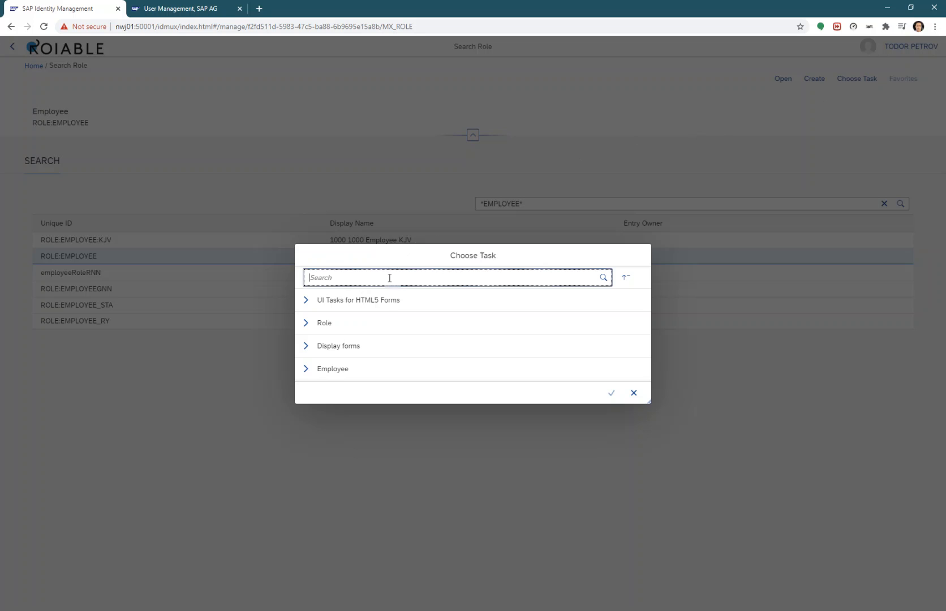
text(modify)
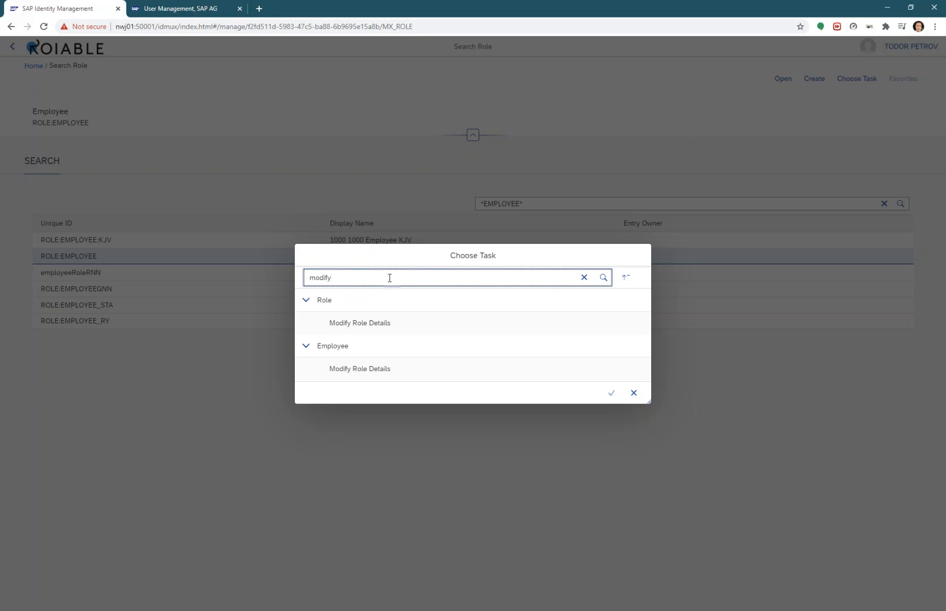
click(359, 324)
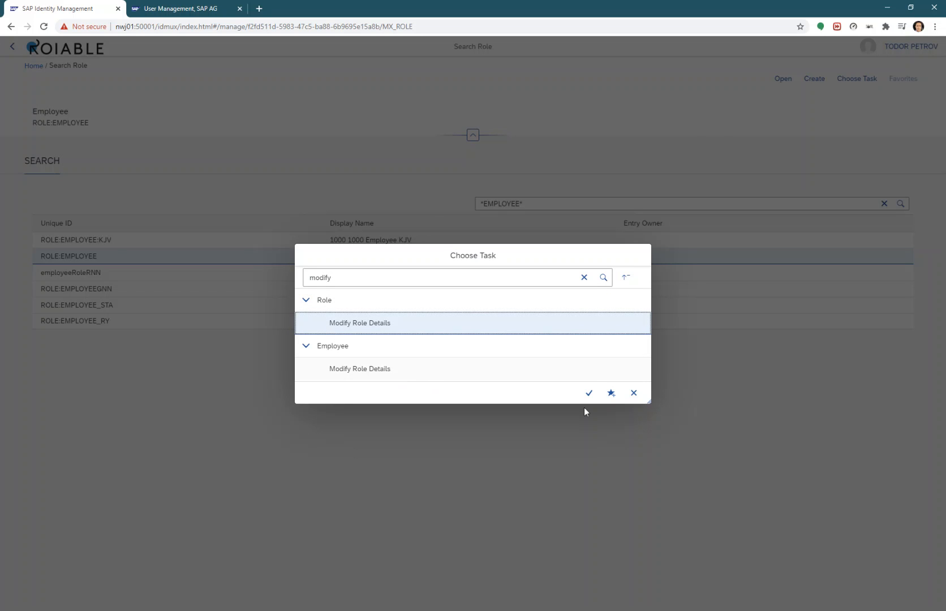
click(588, 393)
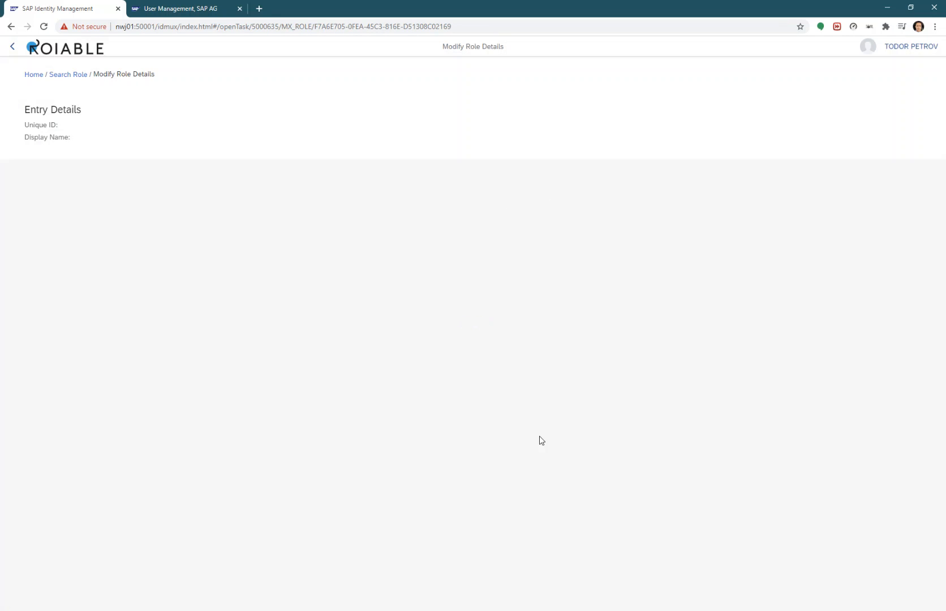
Check the two MX_PERSON approvers on the Approvers tab, then return to Home
click(159, 173)
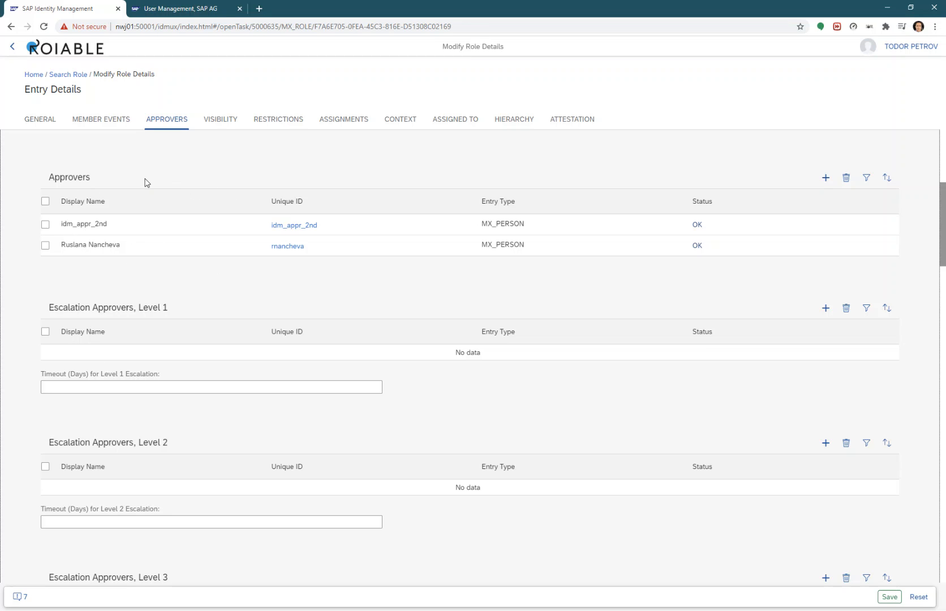
click(33, 75)
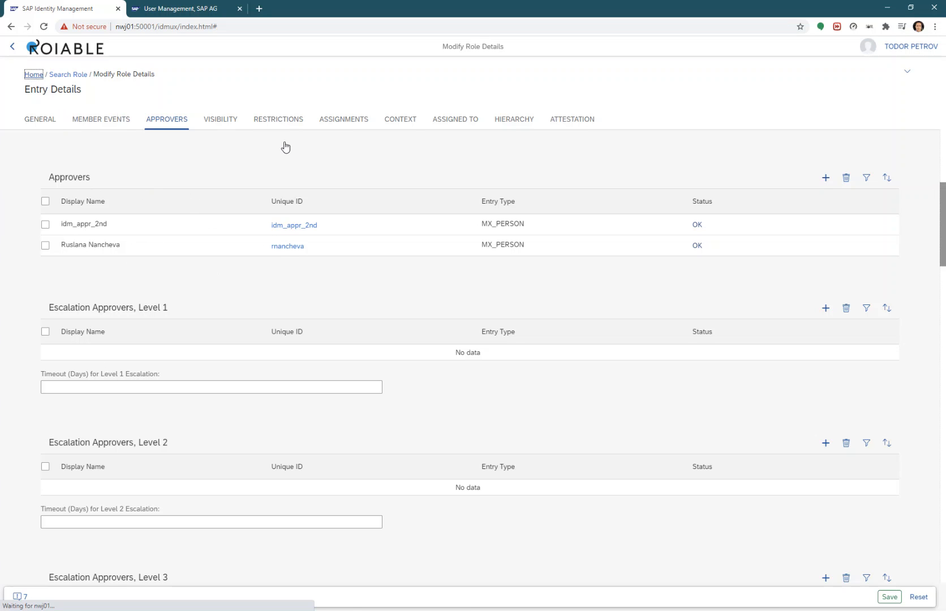
Sign out and log on as the requesting end user, retrying with the corrected password
click(899, 48)
click(892, 71)
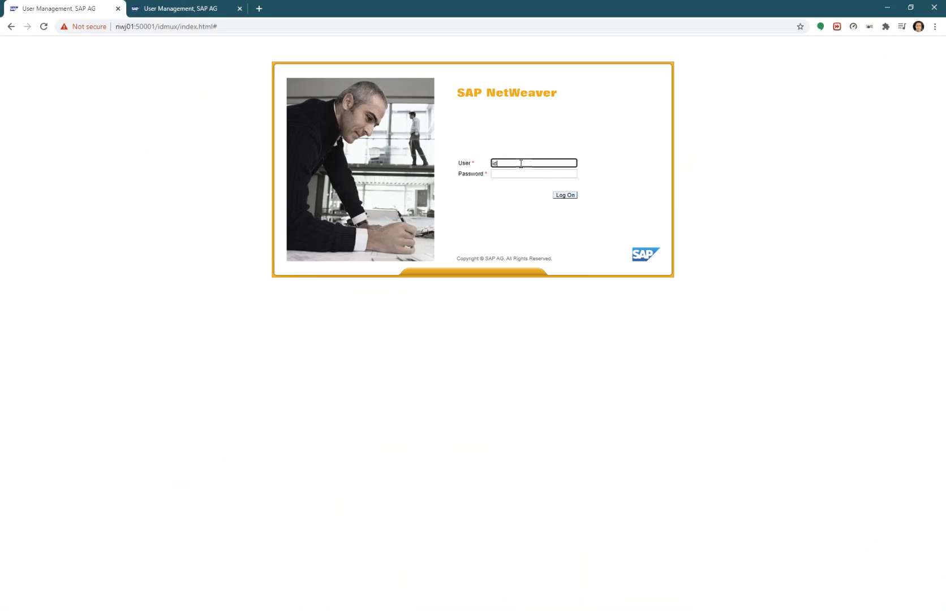
key(Tab)
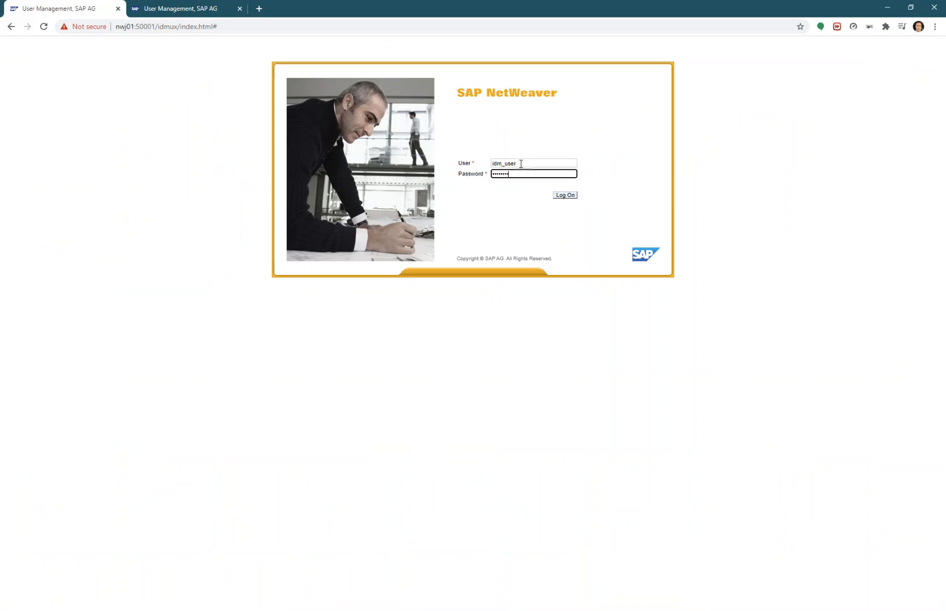
key(Return)
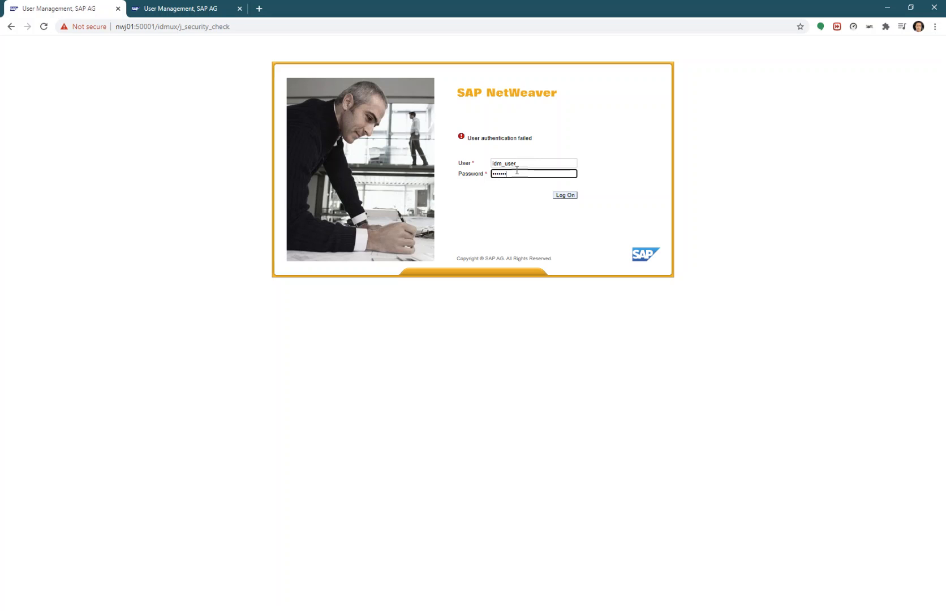
key(Return)
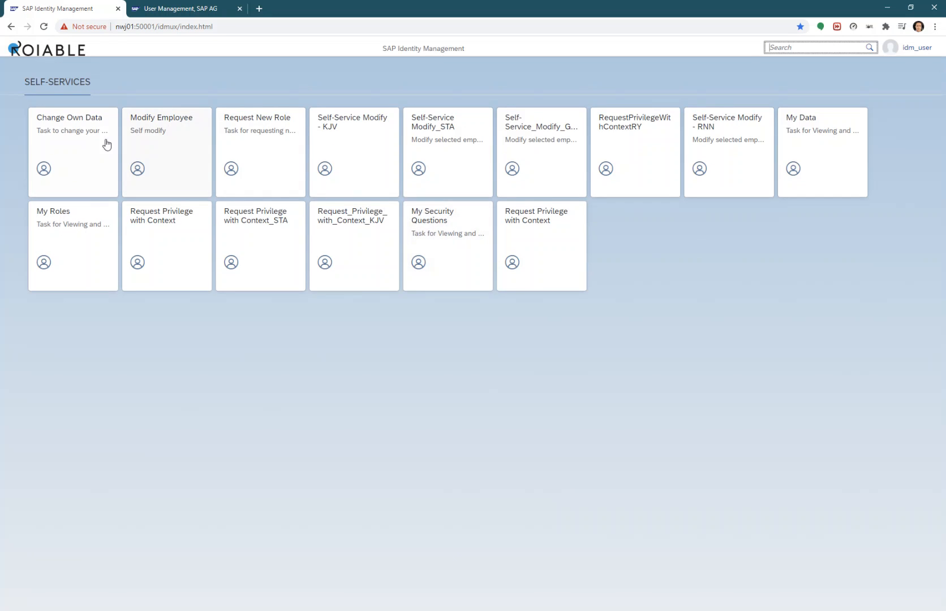
In Request New Role, select the rejected ROLE:EMPLOYEE assignment and delete it
click(255, 148)
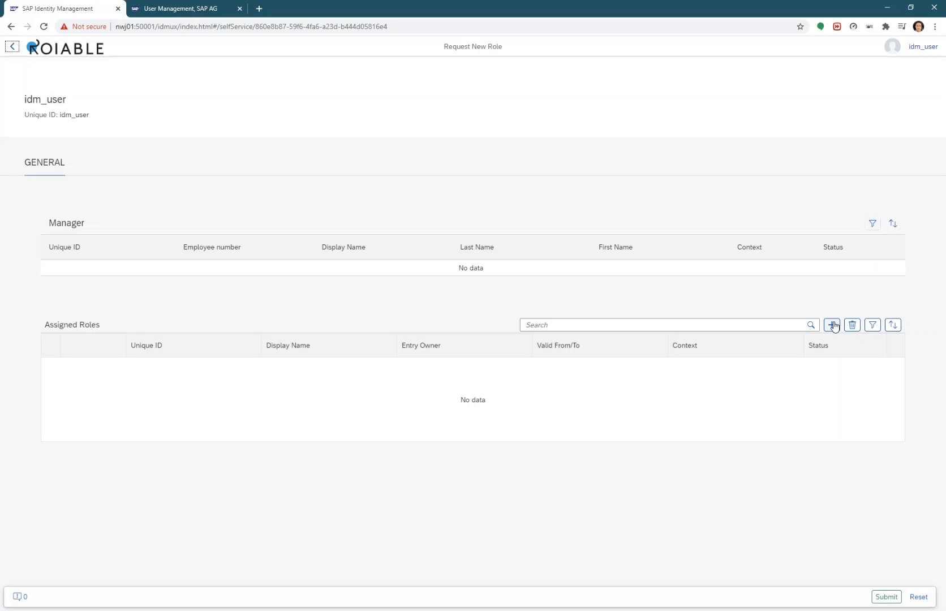
click(812, 328)
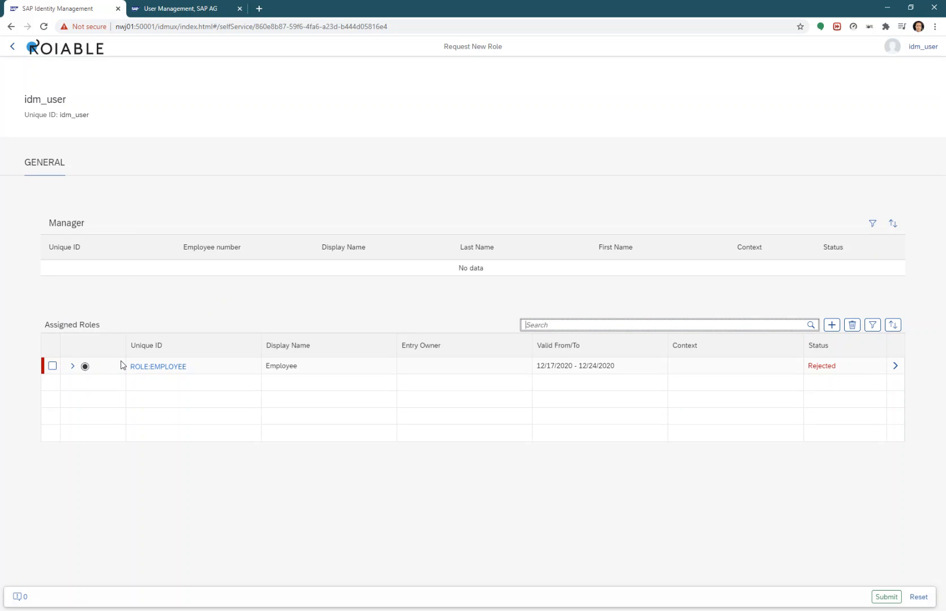
click(52, 366)
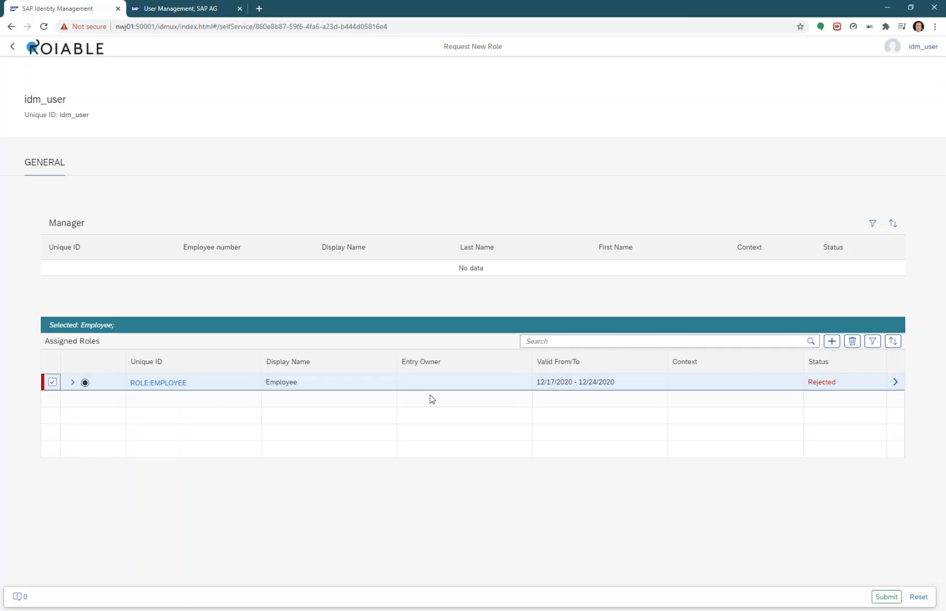
click(852, 341)
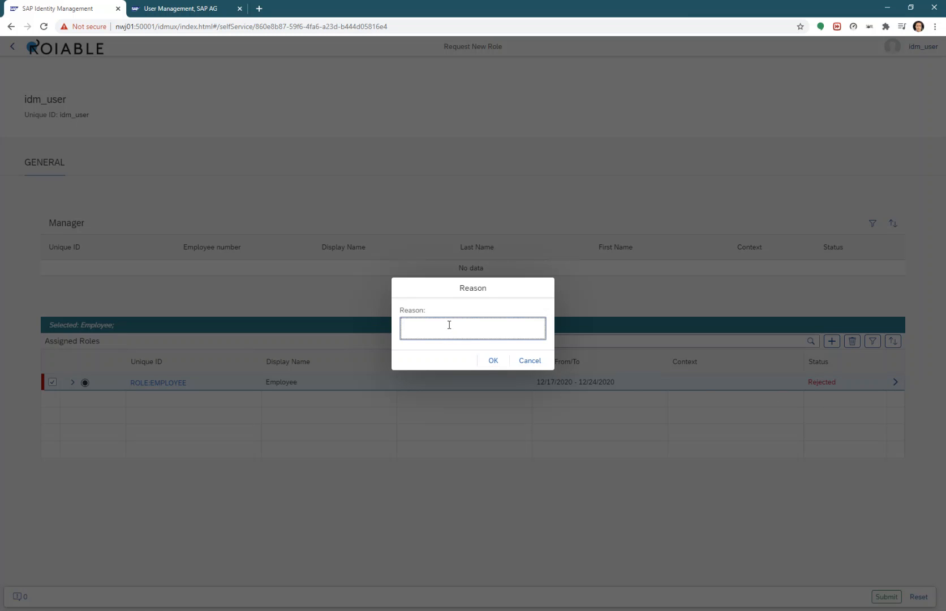
Give reason 'Remove in order to request again', submit the removal, and return to self-services
text(REmo)
text(again)
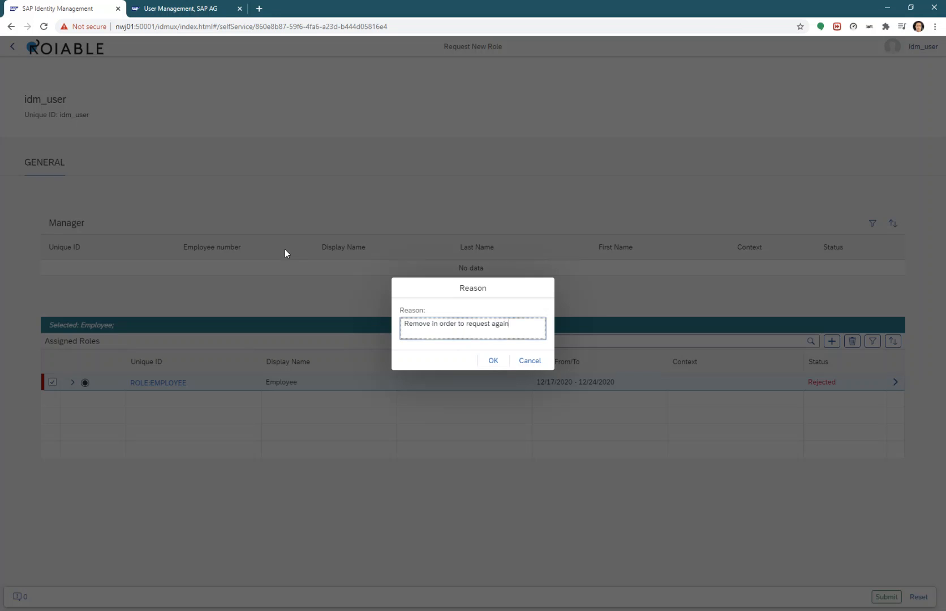
click(487, 368)
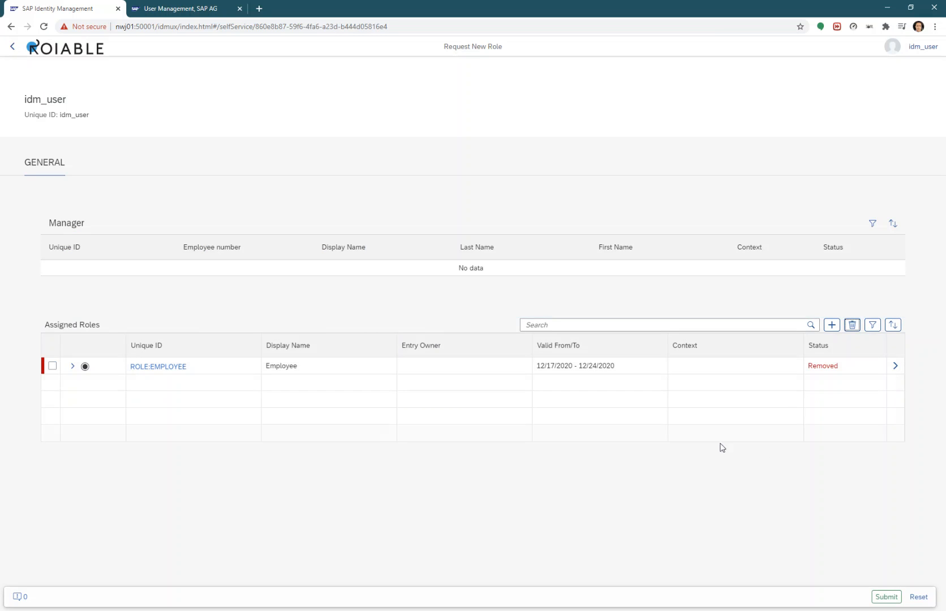
click(886, 598)
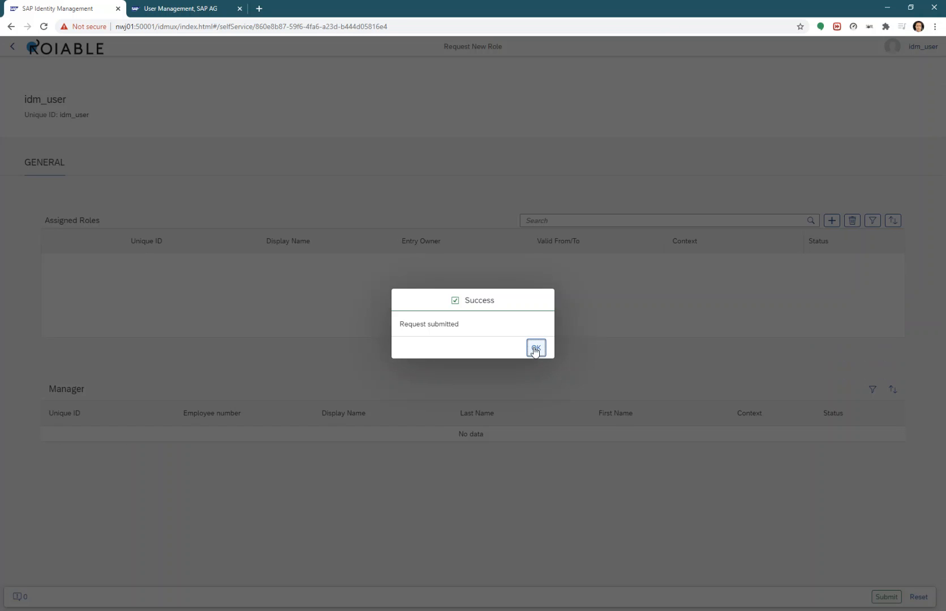
click(535, 347)
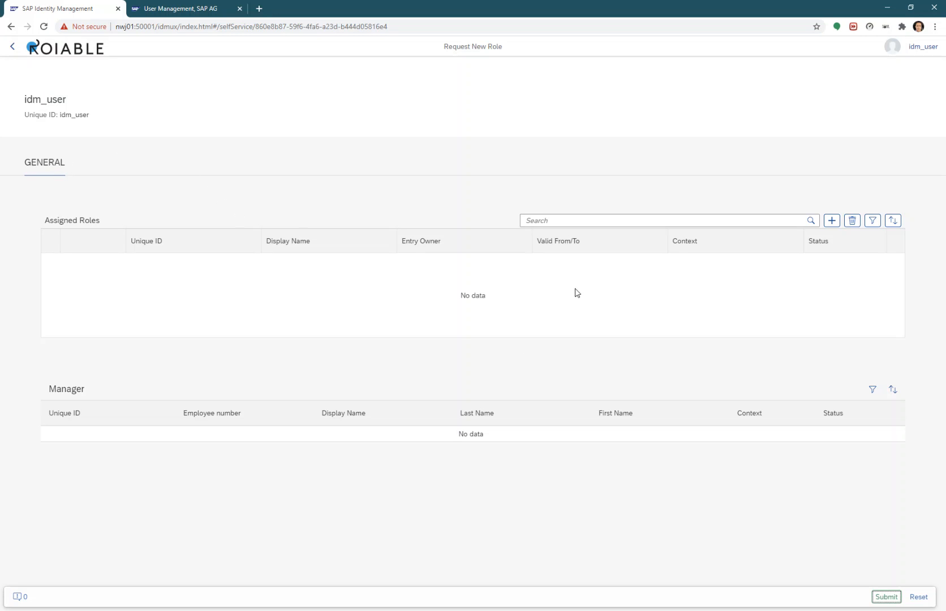
click(13, 48)
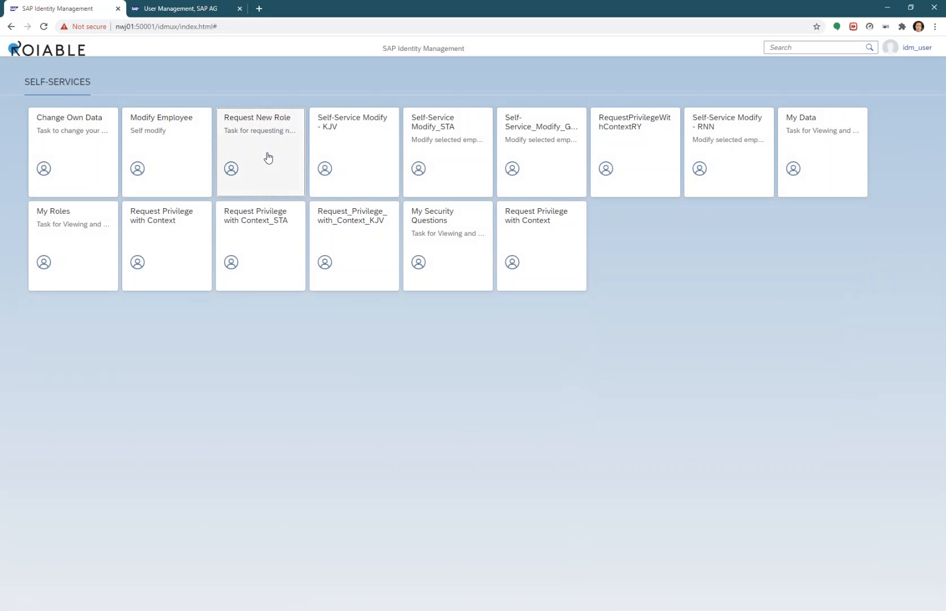
In Request New Role, search *EMPLOYEE* and add ROLE:EMPLOYEE as a new assignment
click(268, 157)
click(813, 221)
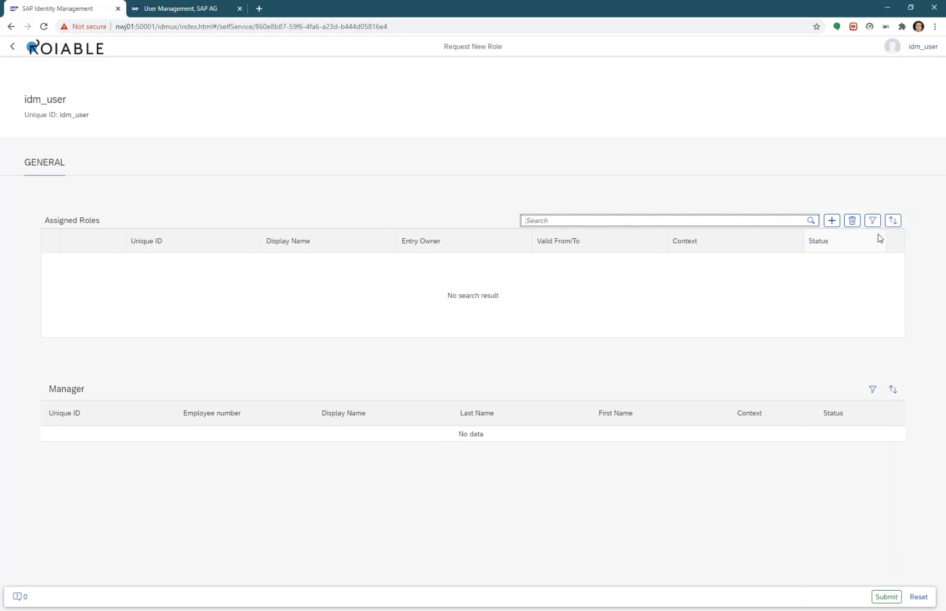
click(832, 221)
click(73, 89)
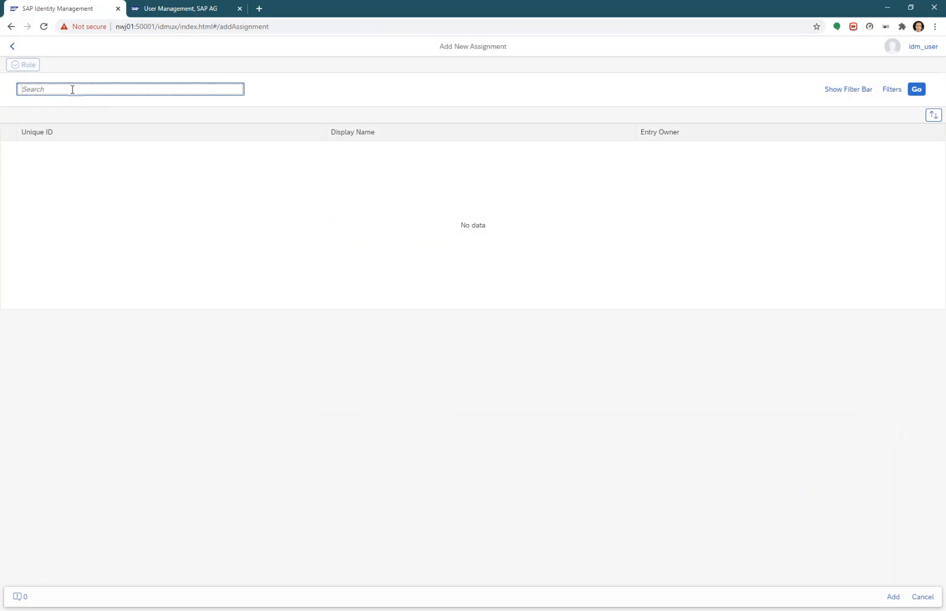
text(*EMPLOYEE*)
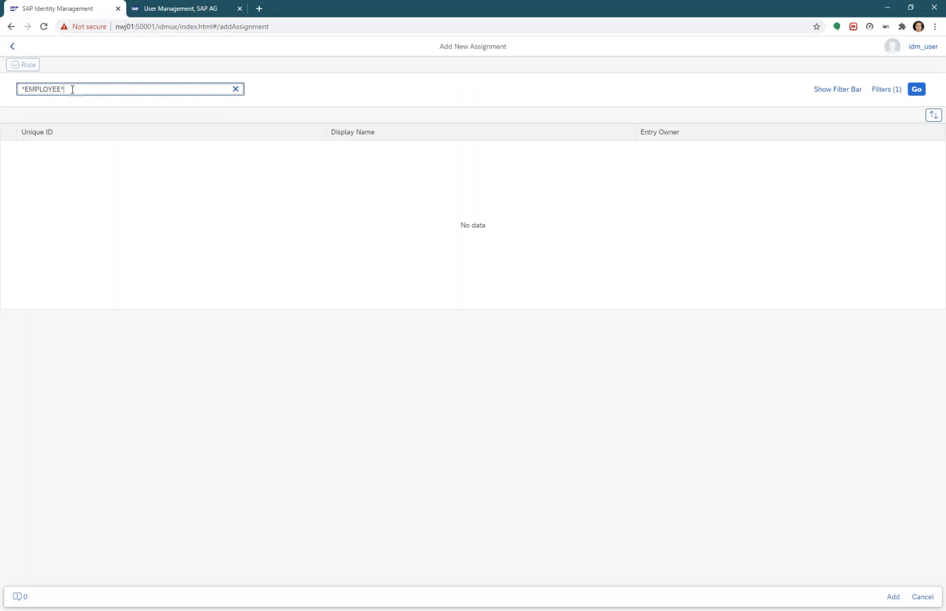
key(Return)
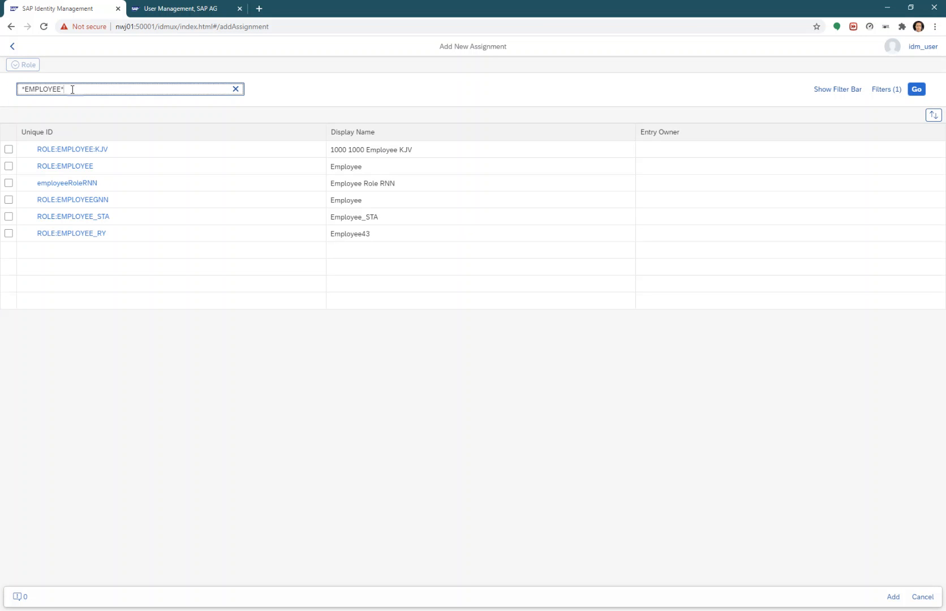
click(9, 166)
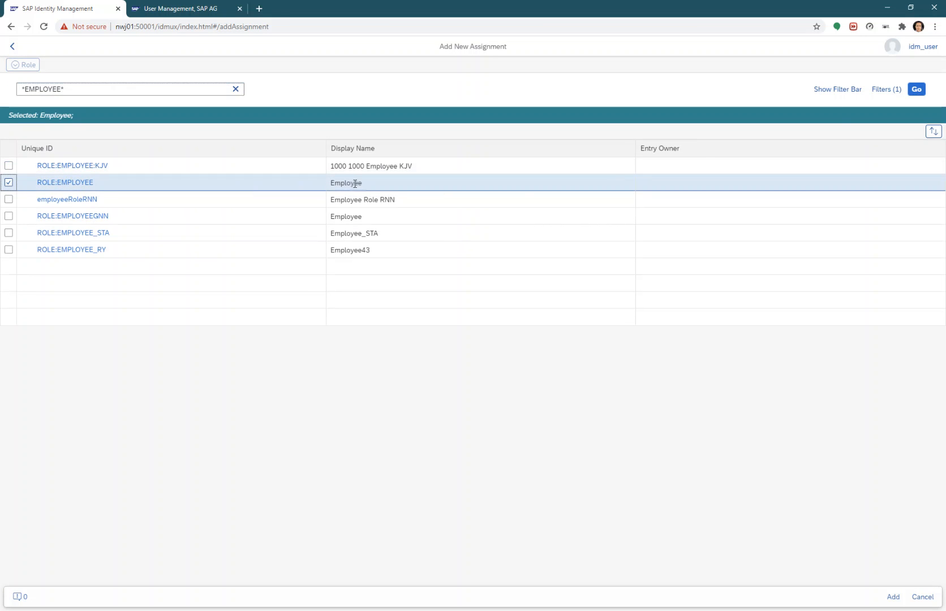
click(894, 602)
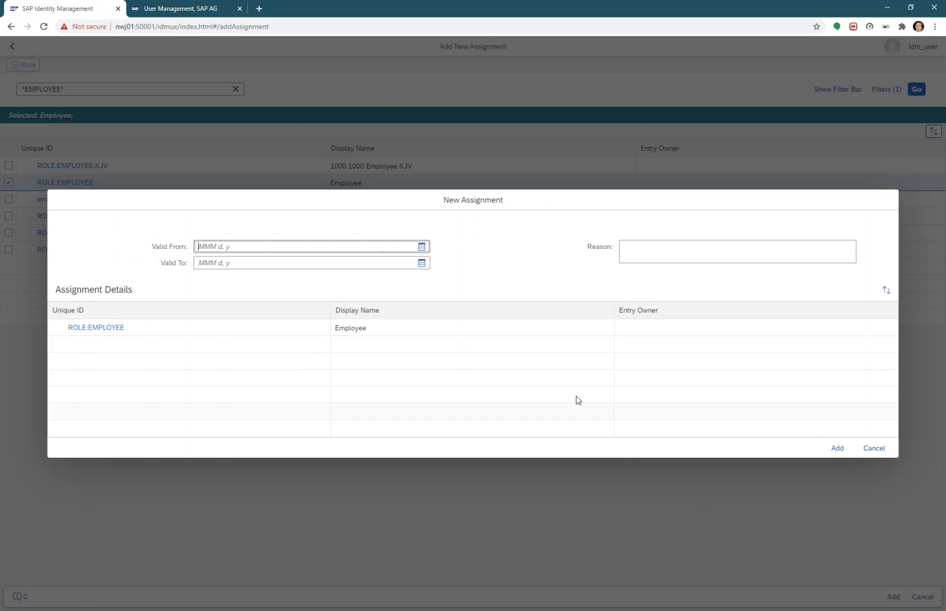
Set the Employee assignment valid from 12/20/2020 to 12/26/2020 and add it
click(422, 246)
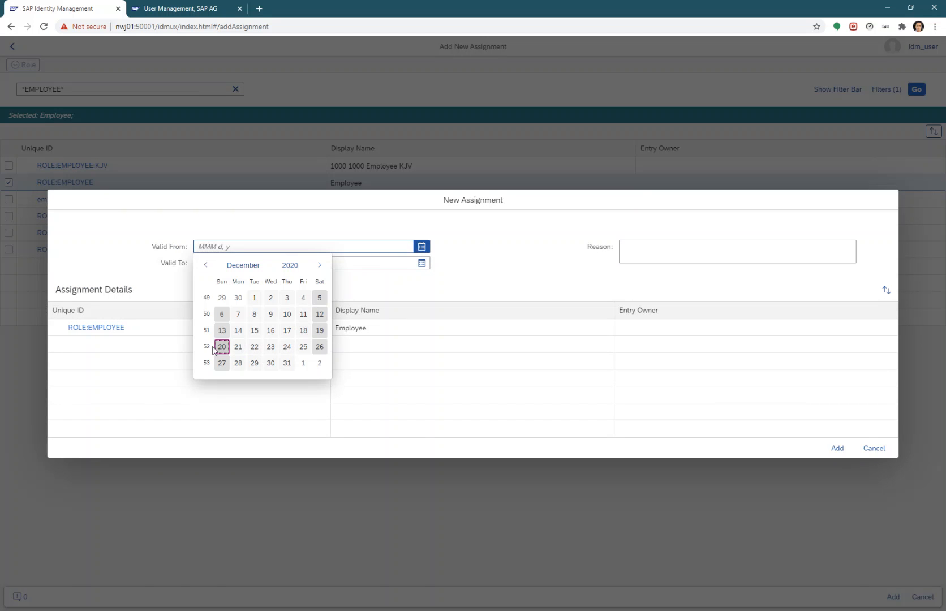
click(221, 347)
click(421, 263)
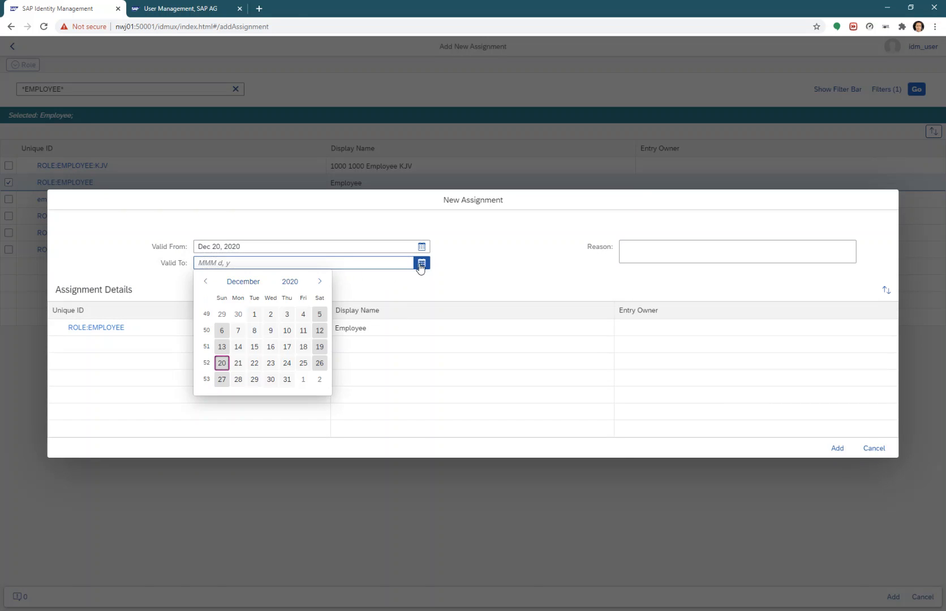
click(317, 363)
click(657, 261)
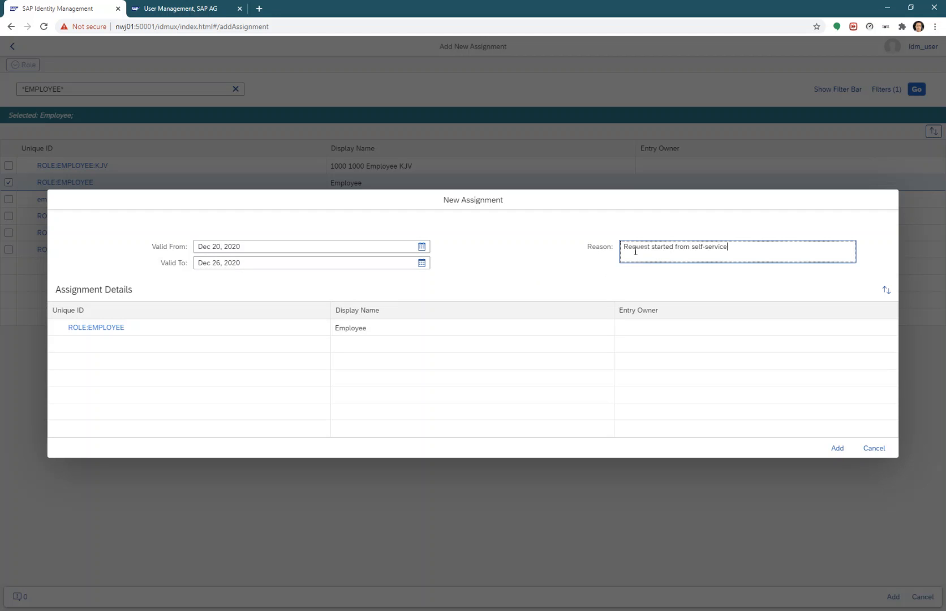
click(837, 448)
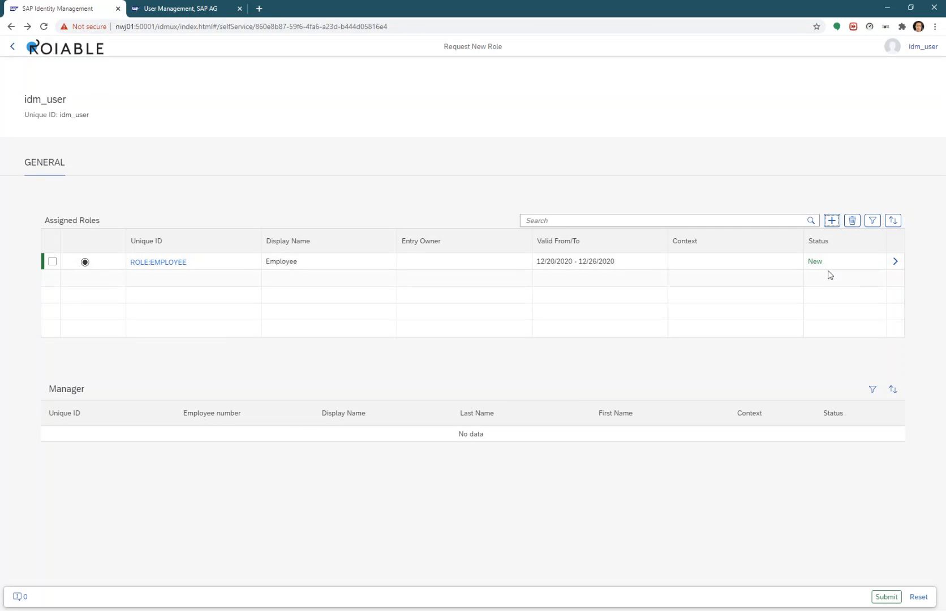
Submit the Employee role request and acknowledge the success message
click(885, 597)
click(536, 348)
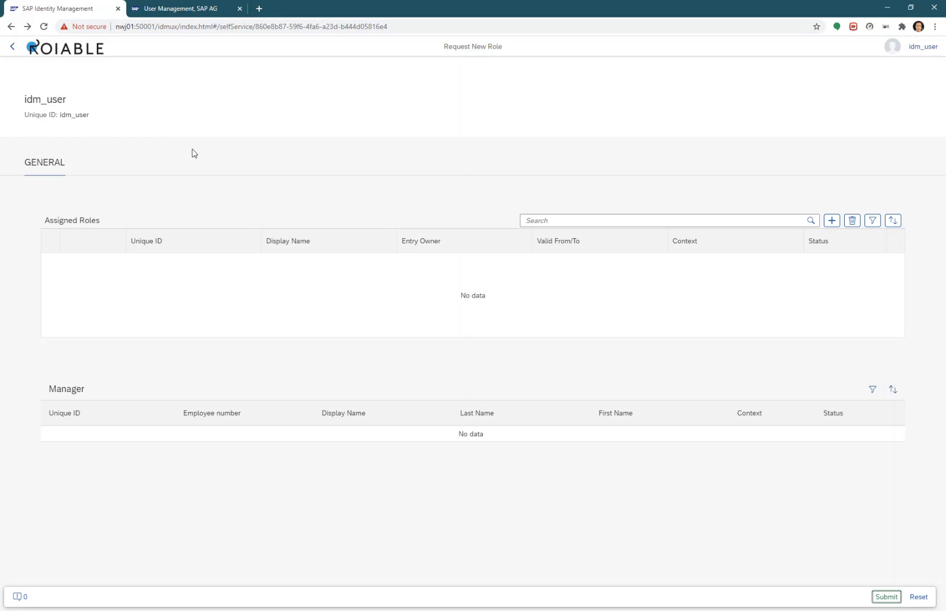
click(921, 49)
Sign out and log on with the second-level approver's user name and password
click(913, 68)
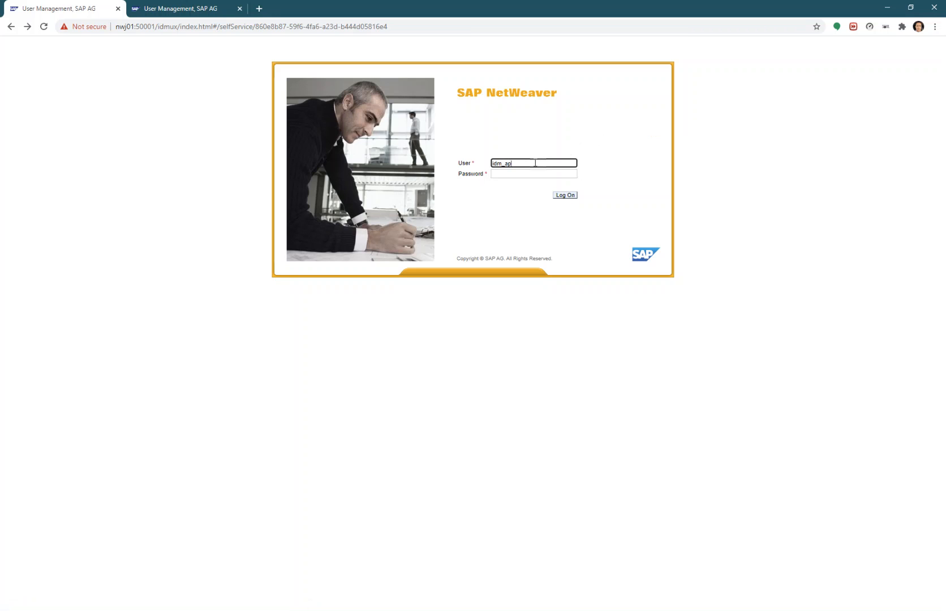
text(idm_appr_2nd)
key(Tab)
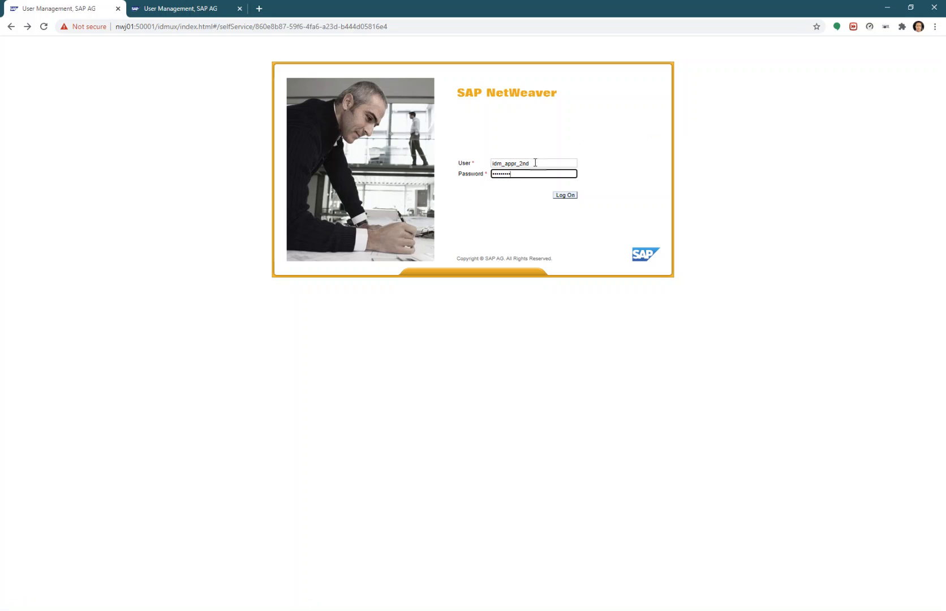
key(Return)
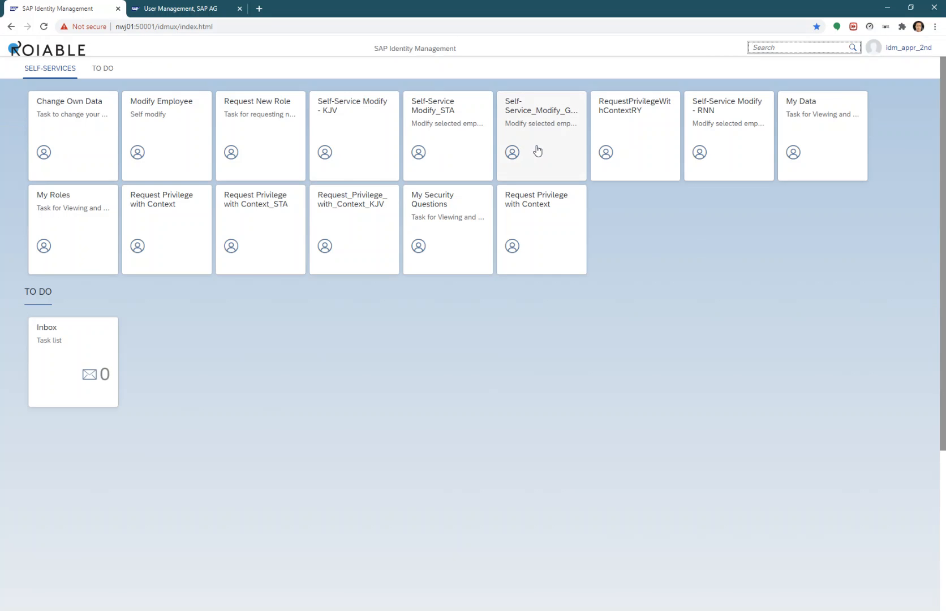
Open the Employee Approval Task from the Inbox and expand its full details
click(69, 356)
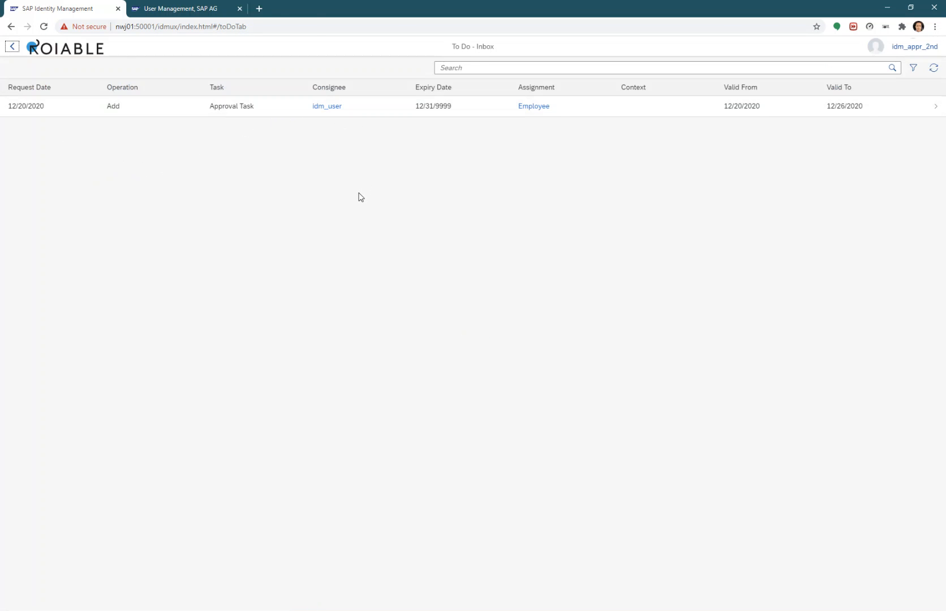
click(265, 110)
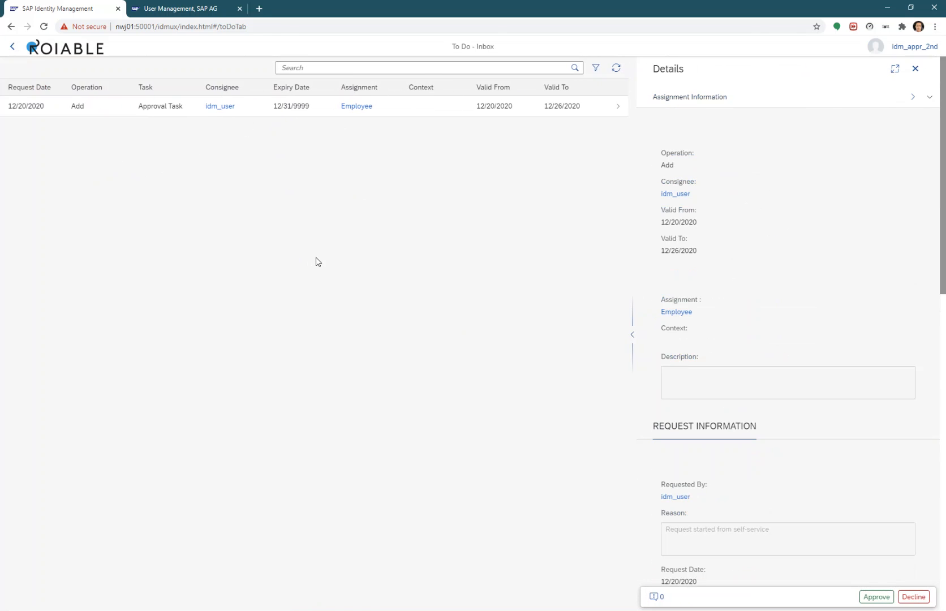
click(633, 334)
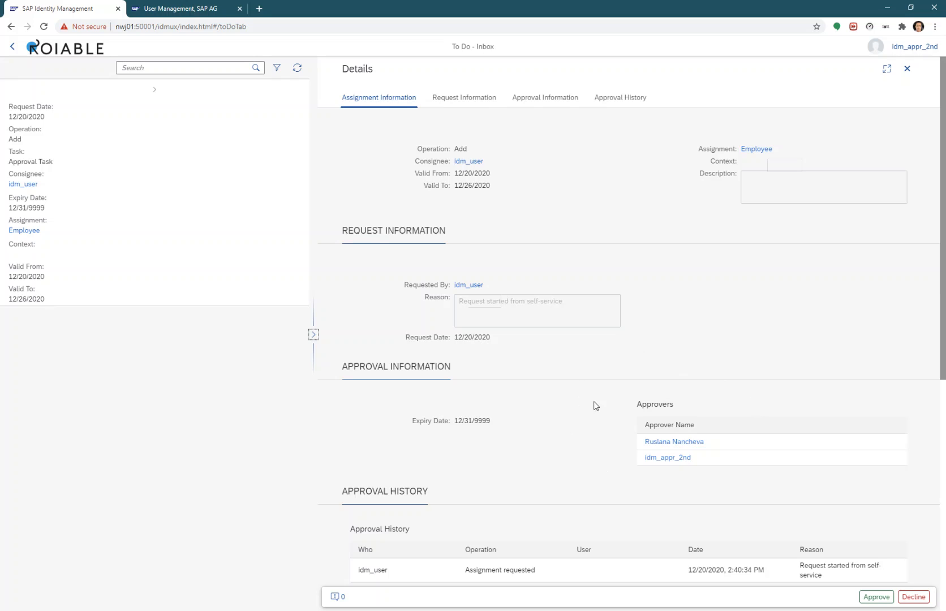
scroll(593, 403, down, 2)
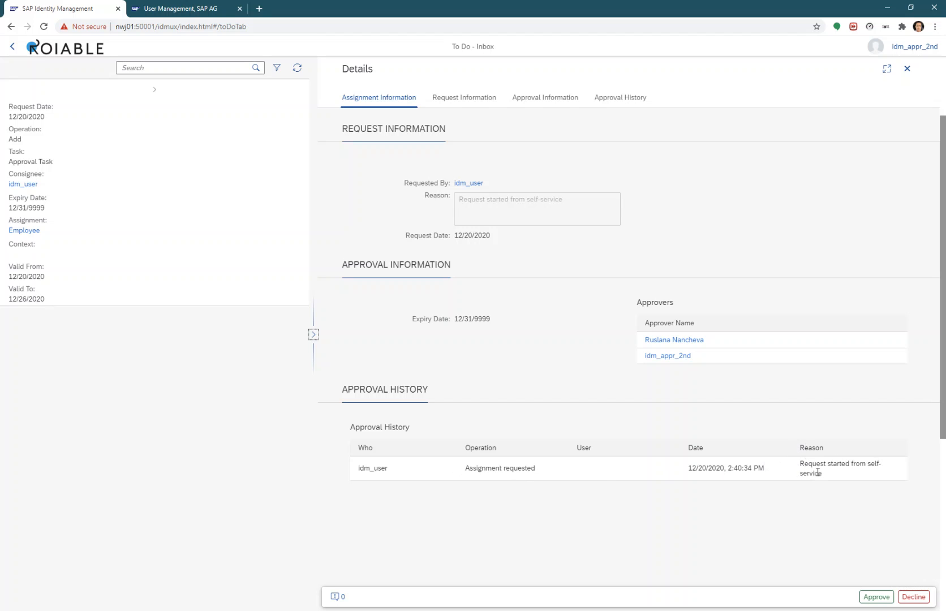
scroll(542, 373, up, 3)
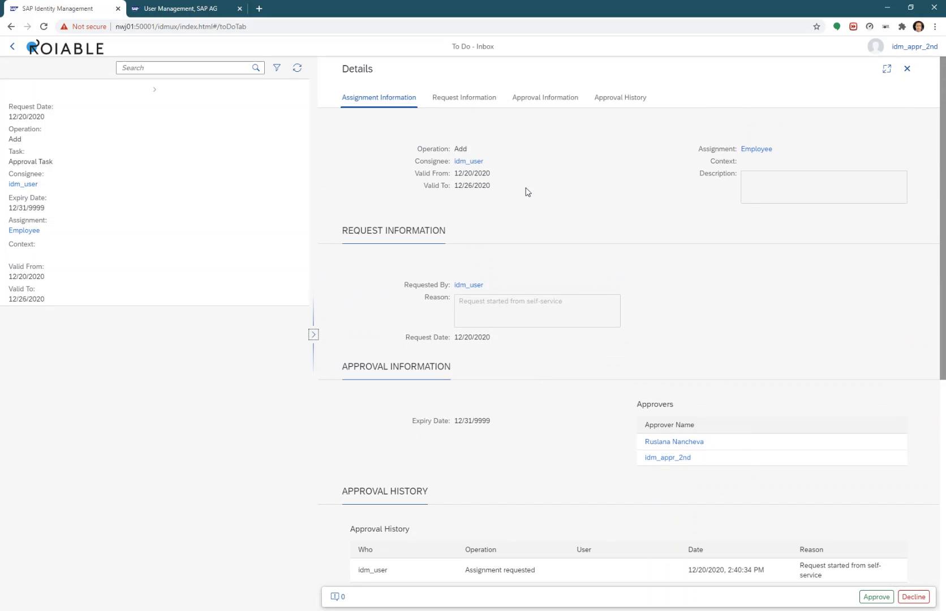
click(195, 9)
In the To Do worklist, review the Employee task's request, approvers and approval history
click(44, 26)
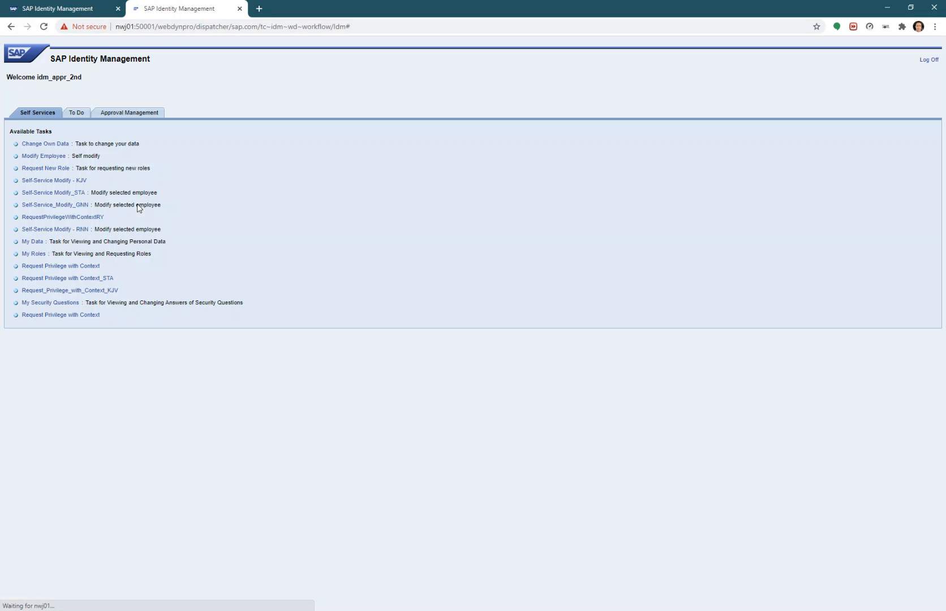
click(77, 114)
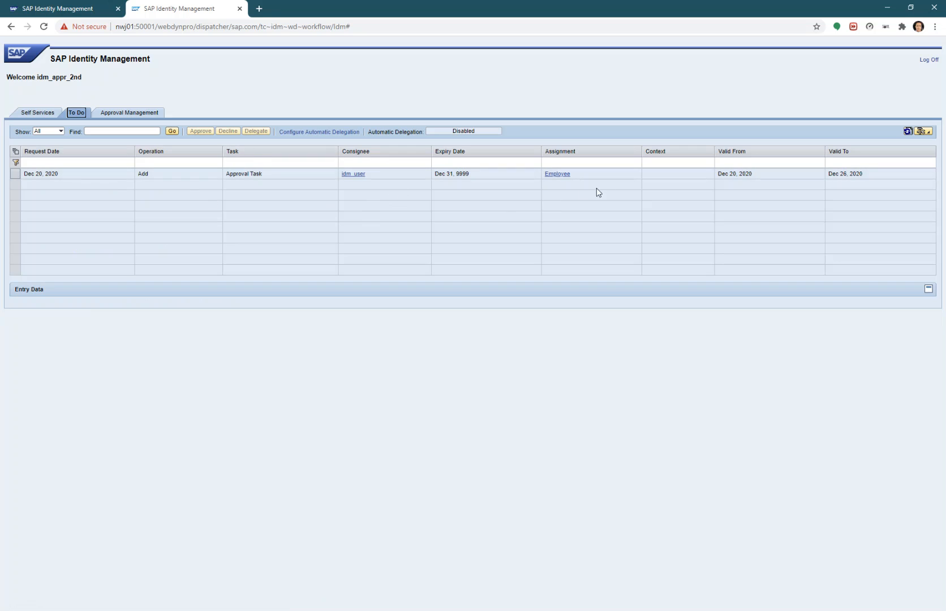
click(16, 173)
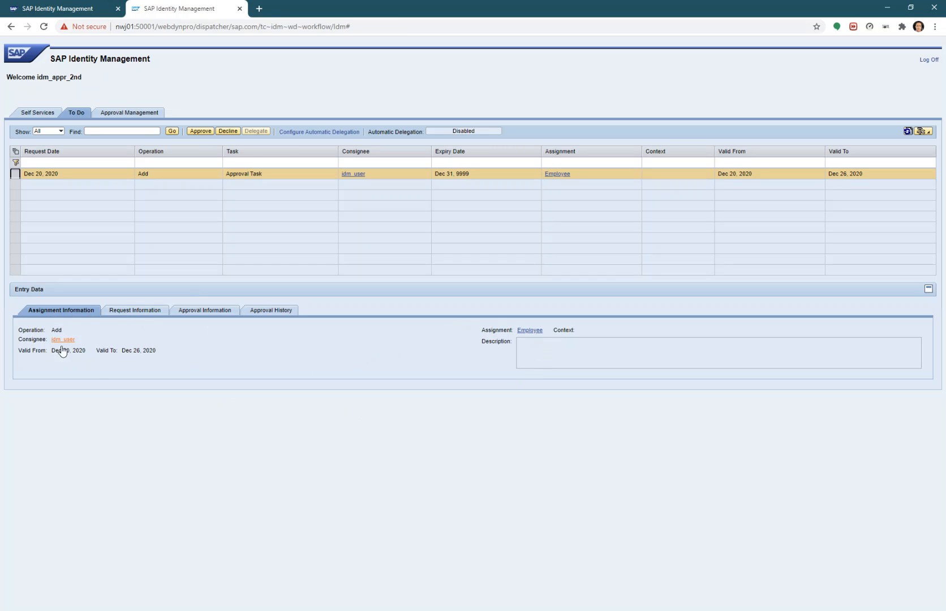
click(146, 315)
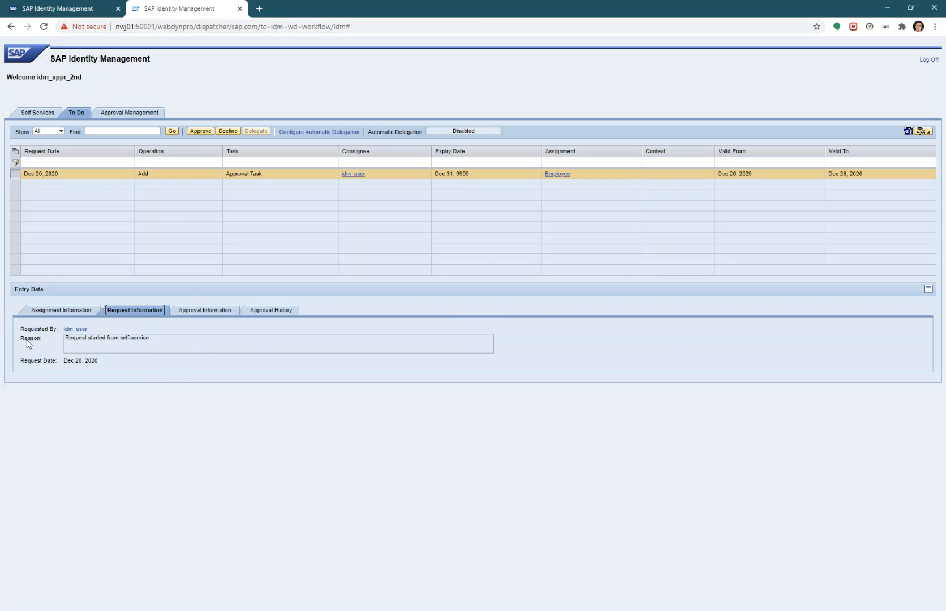
click(195, 312)
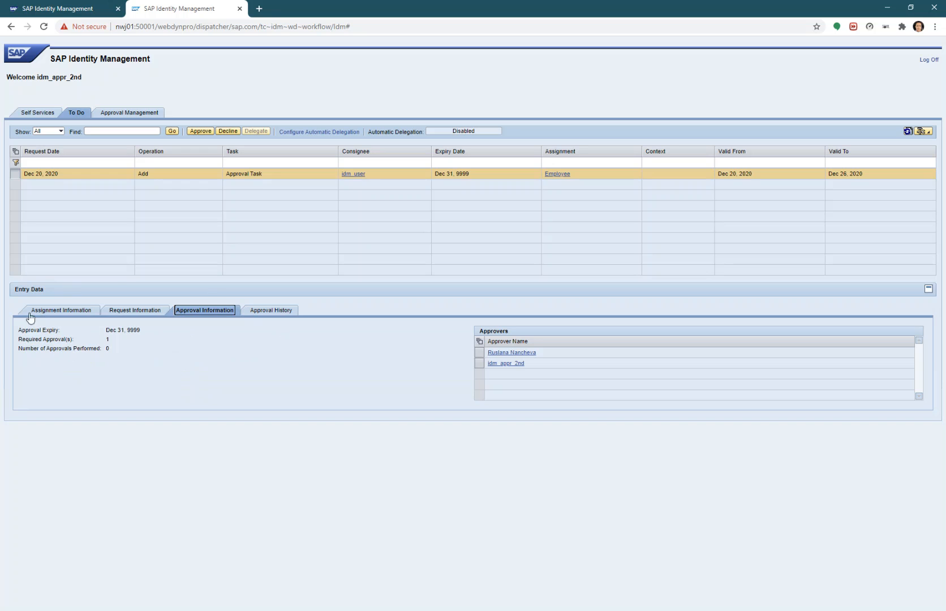
click(270, 310)
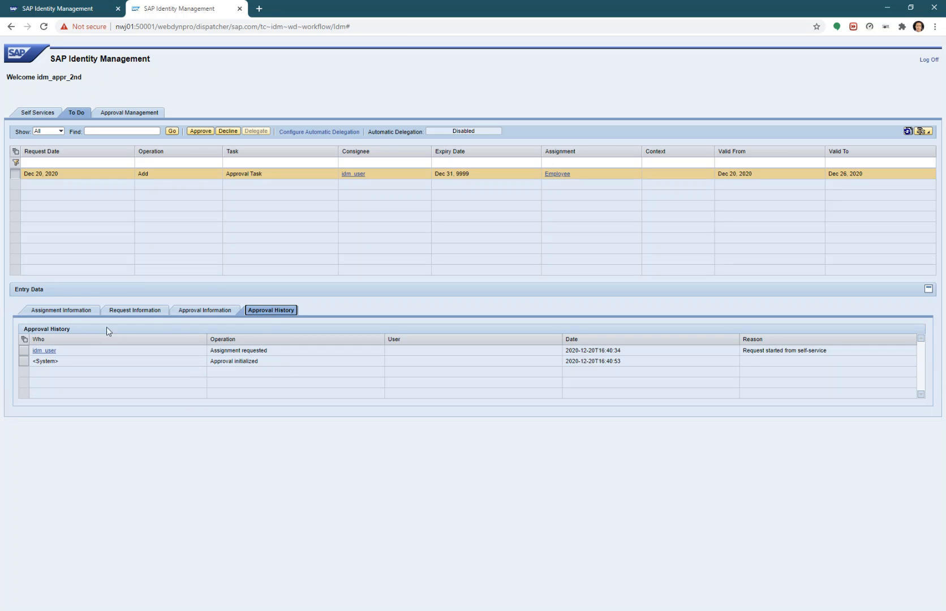
click(53, 313)
click(60, 9)
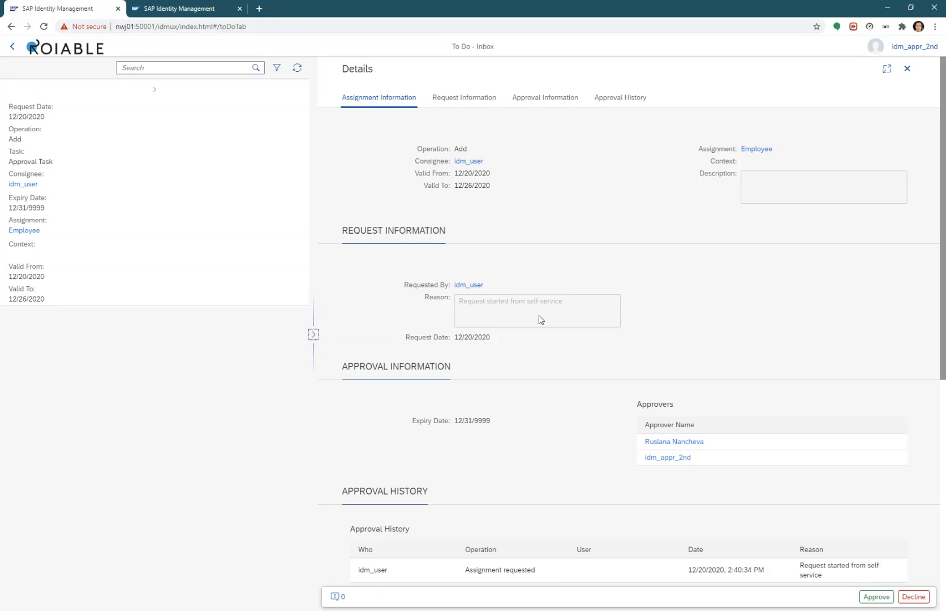
Decline the Employee request with comment 'Role is not authorized for this person', then return to Self-Services
click(915, 597)
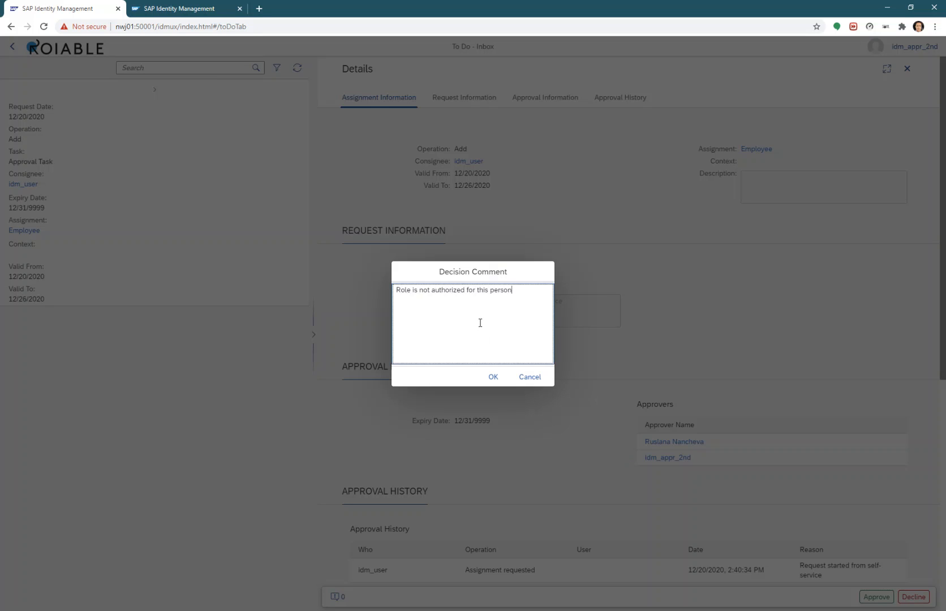
click(492, 376)
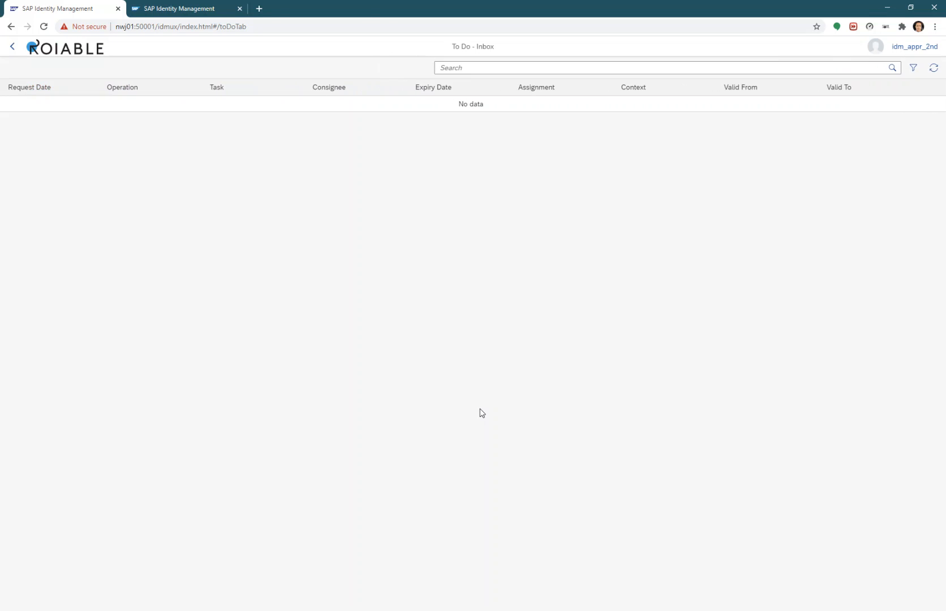
click(12, 47)
click(49, 69)
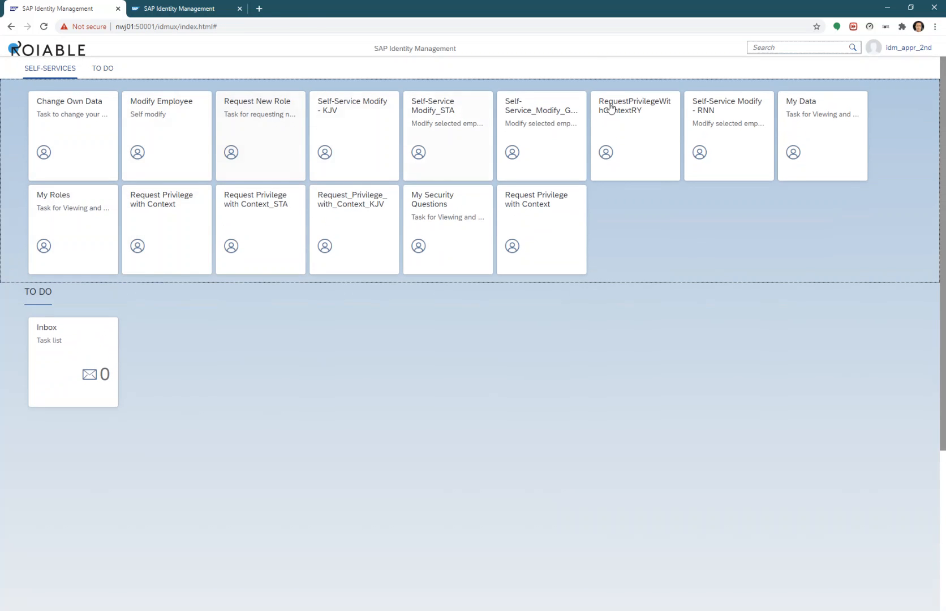
Sign out and log on with the administrator's user name and password
click(874, 48)
click(901, 72)
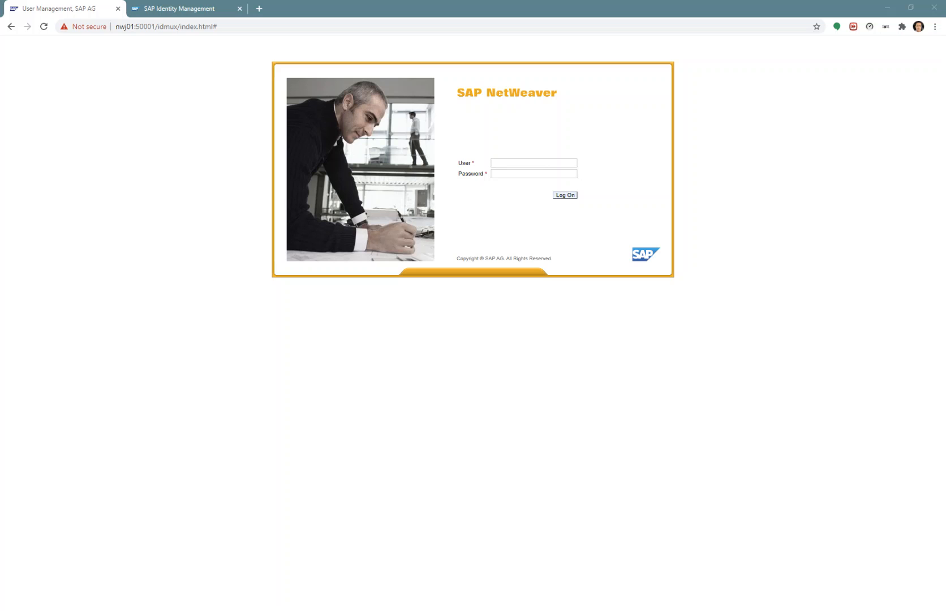
key(Tab)
text(••••••••••••)
key(Return)
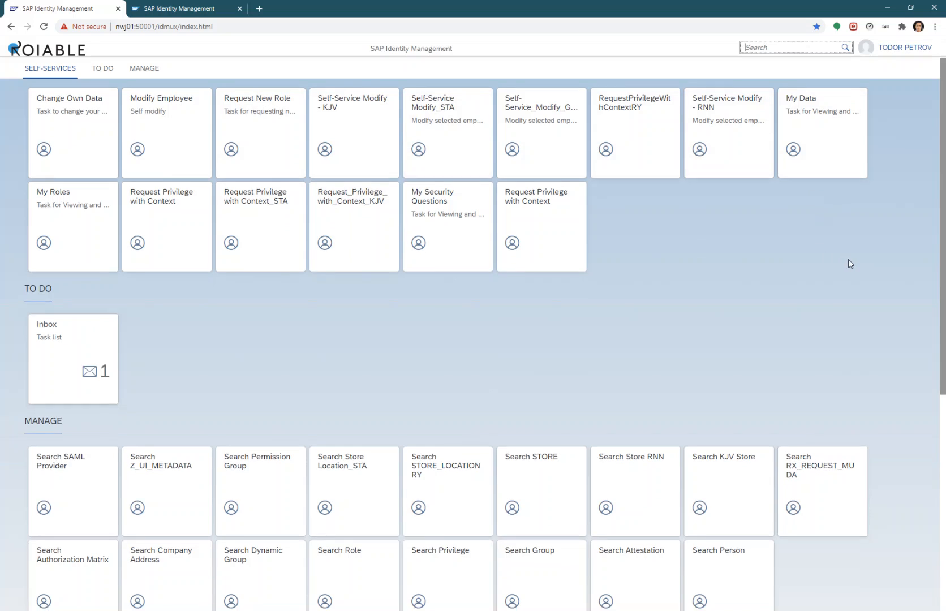
Search persons for 'idm' and open the requesting user's Display Identity page
scroll(849, 262, down, 2)
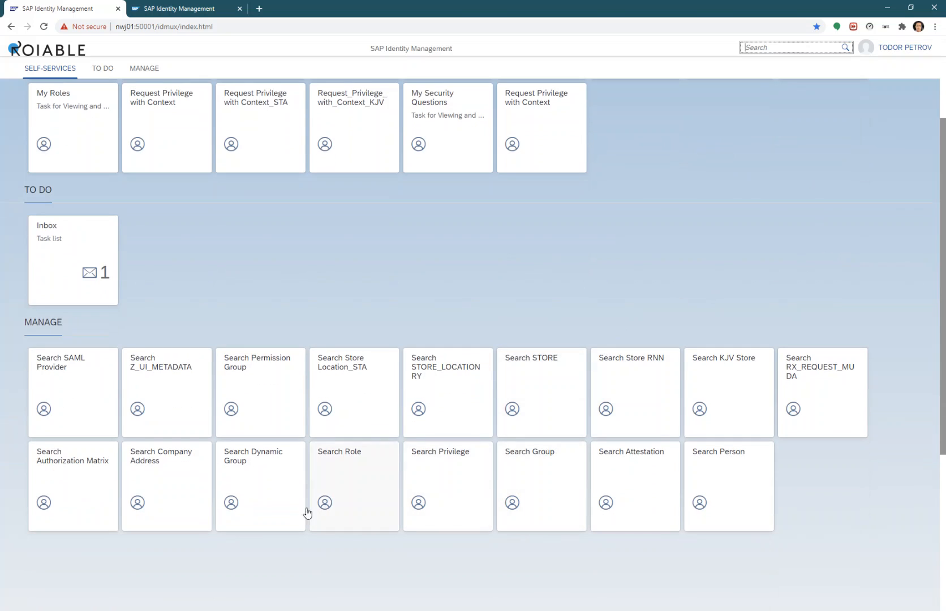
click(714, 490)
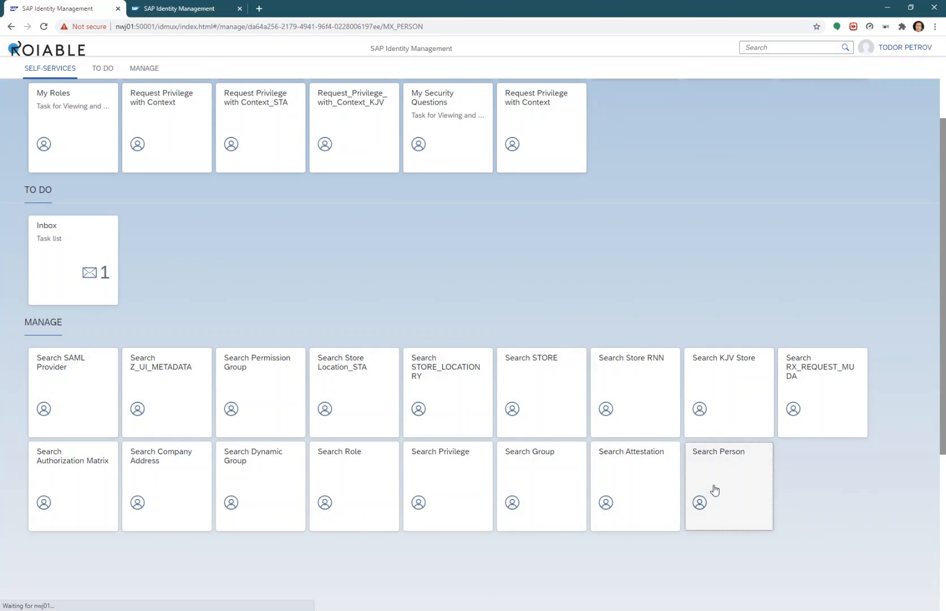
click(490, 218)
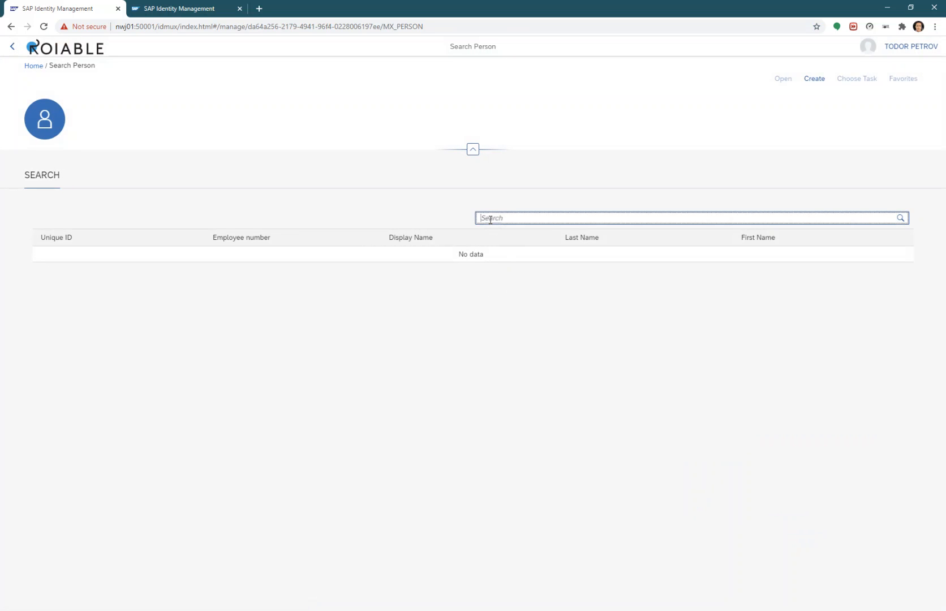
text(idm_user)
key(Return)
click(225, 254)
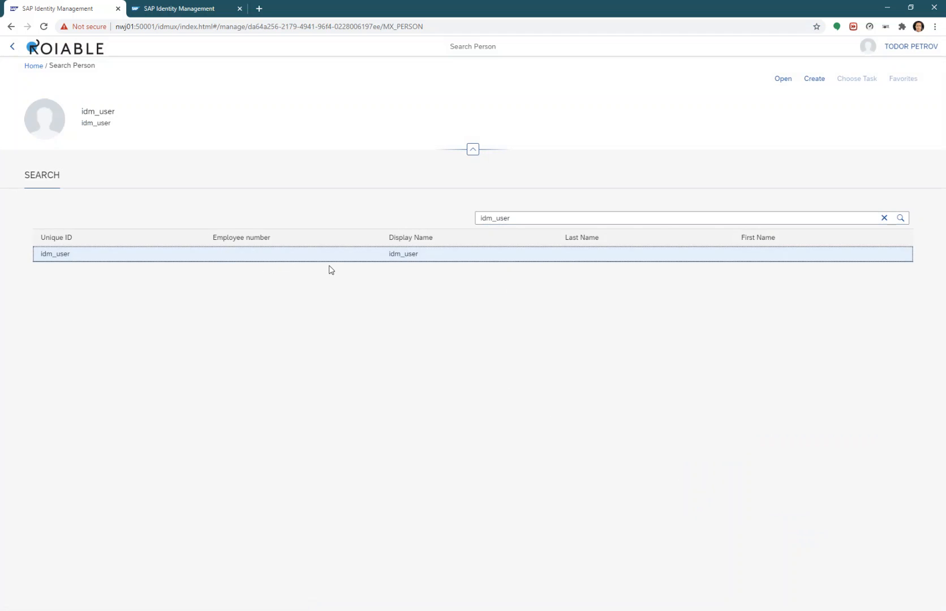
click(783, 80)
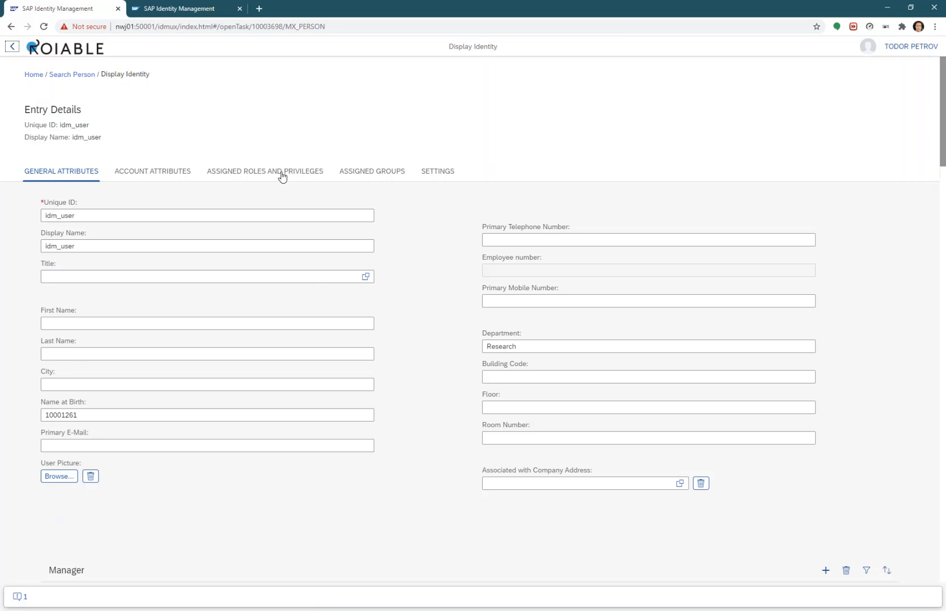
View the Employee assignment properties, confirming status Rejected with Declined and Not assigned history entries
click(282, 171)
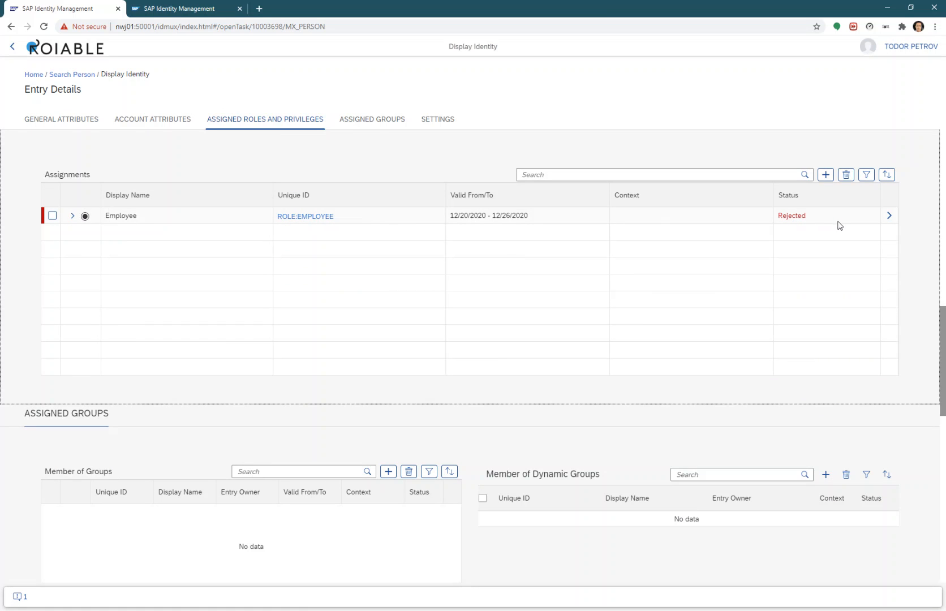
click(889, 215)
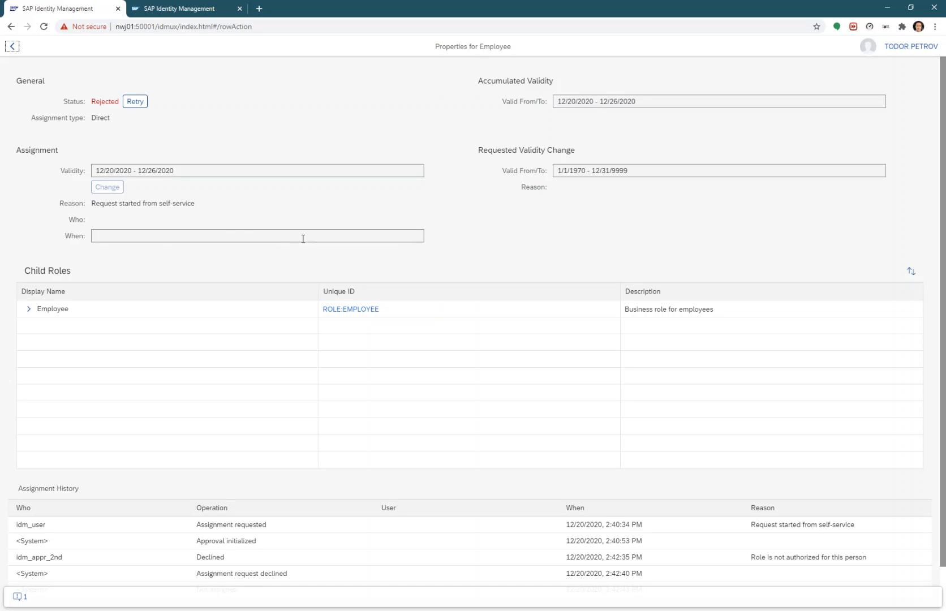
scroll(399, 268, down, 1)
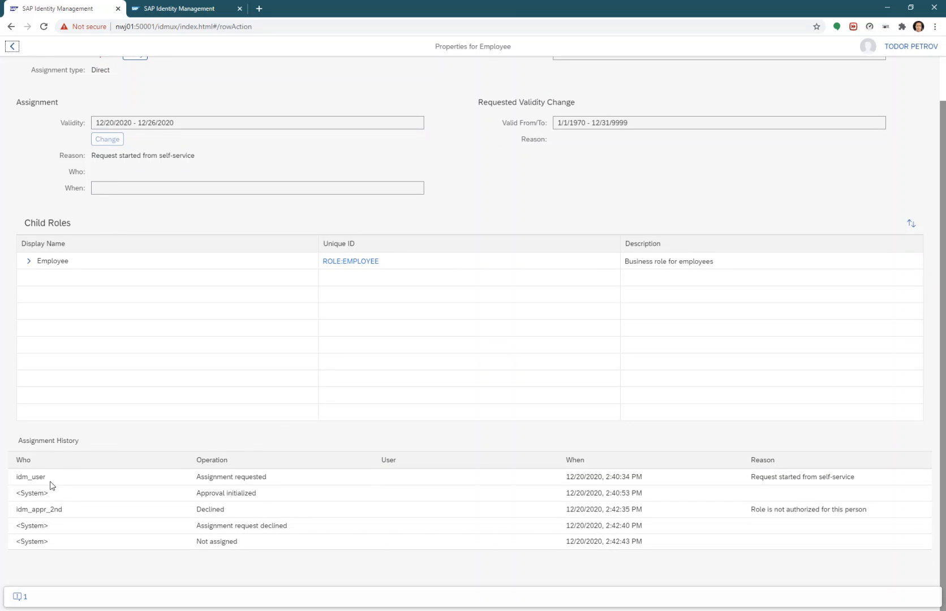